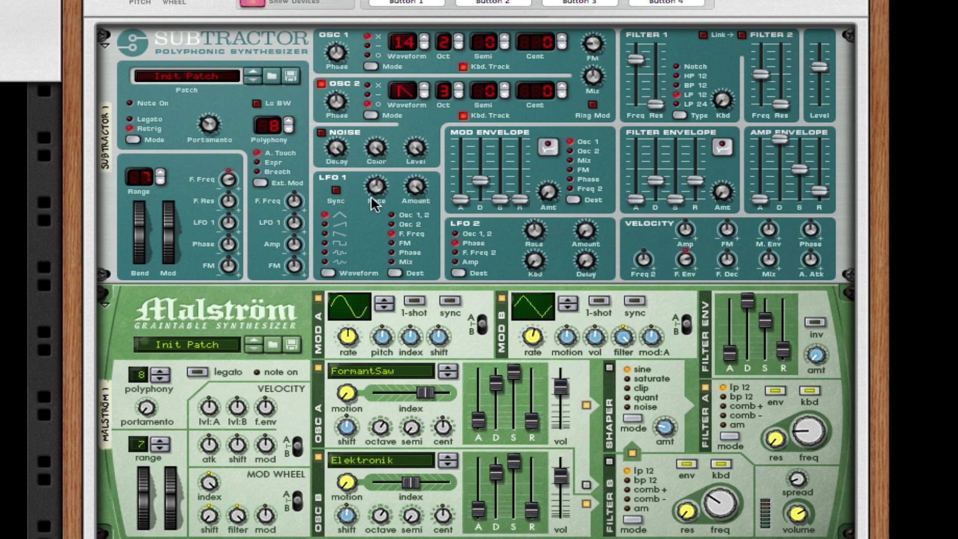
Examine the finished patch's rear cabling from the Subtractor through the Malström to the bass amp, Scream 4 and equalizer, plus their front panels.
{"action": "key", "text": "Tab"}
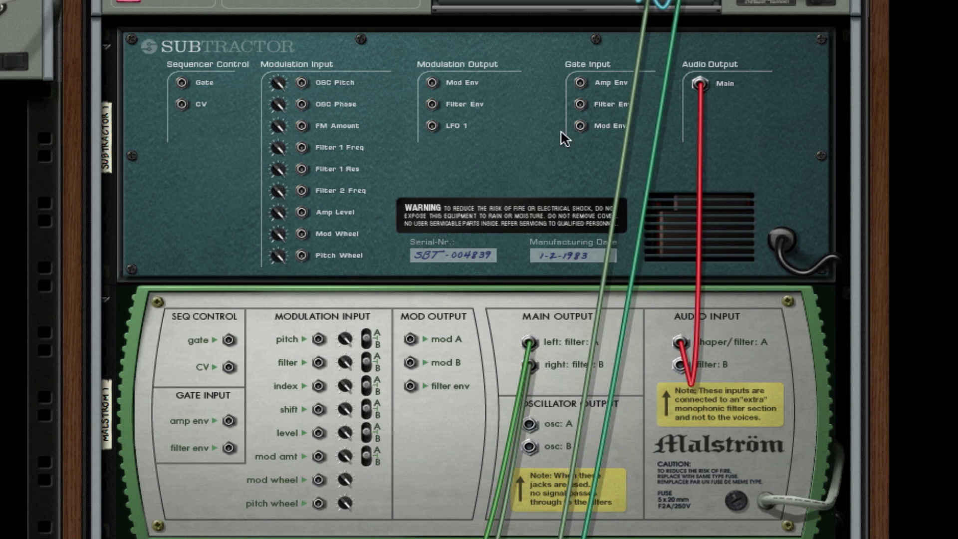
{"action": "scroll", "coordinate": [778, 117], "scroll_direction": "down", "scroll_amount": 1}
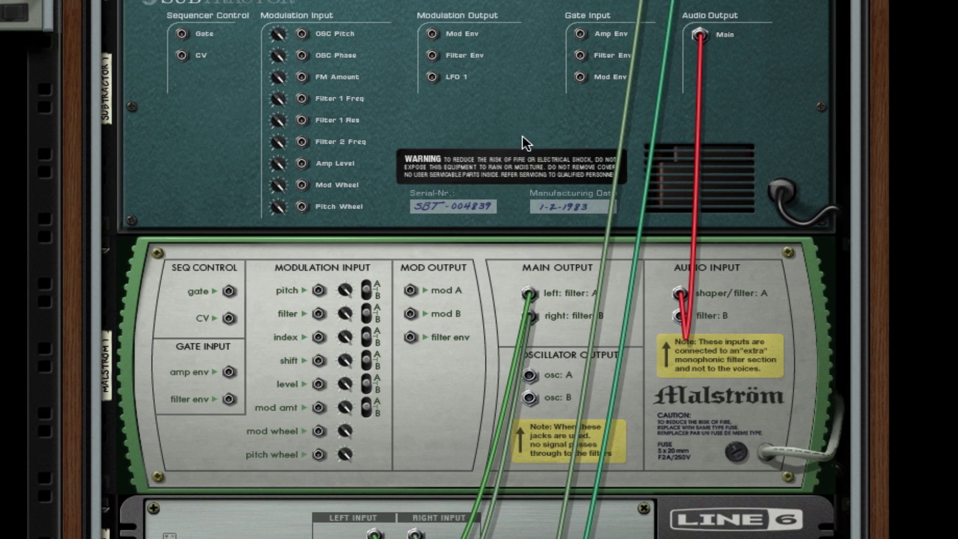
{"action": "scroll", "coordinate": [514, 172], "scroll_direction": "down", "scroll_amount": 1}
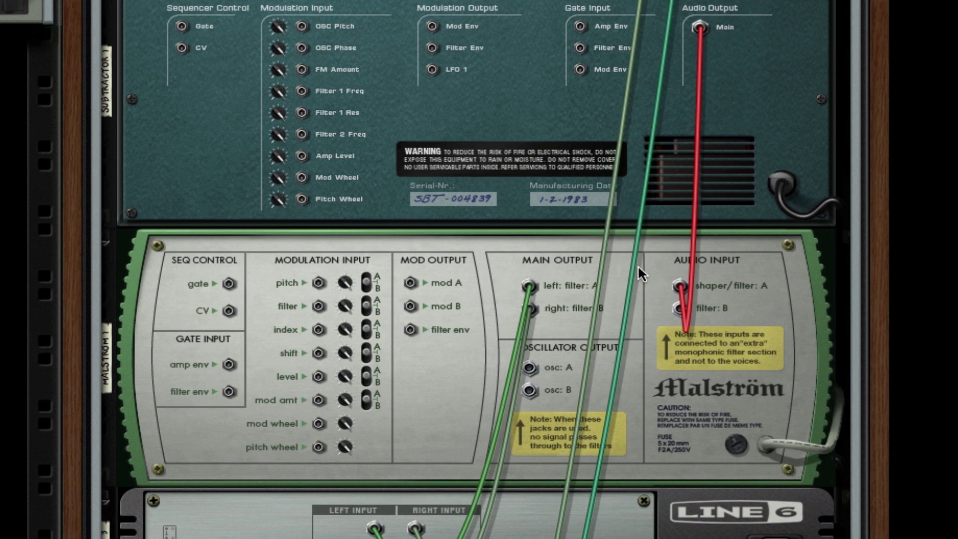
{"action": "scroll", "coordinate": [656, 199], "scroll_direction": "down", "scroll_amount": 5}
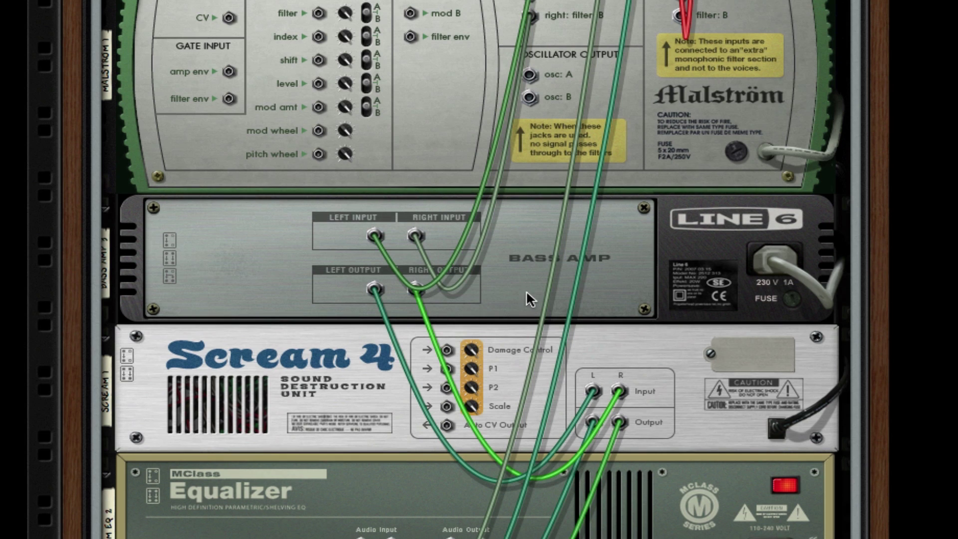
{"action": "scroll", "coordinate": [526, 289], "scroll_direction": "down", "scroll_amount": 2}
{"action": "key", "text": "Tab"}
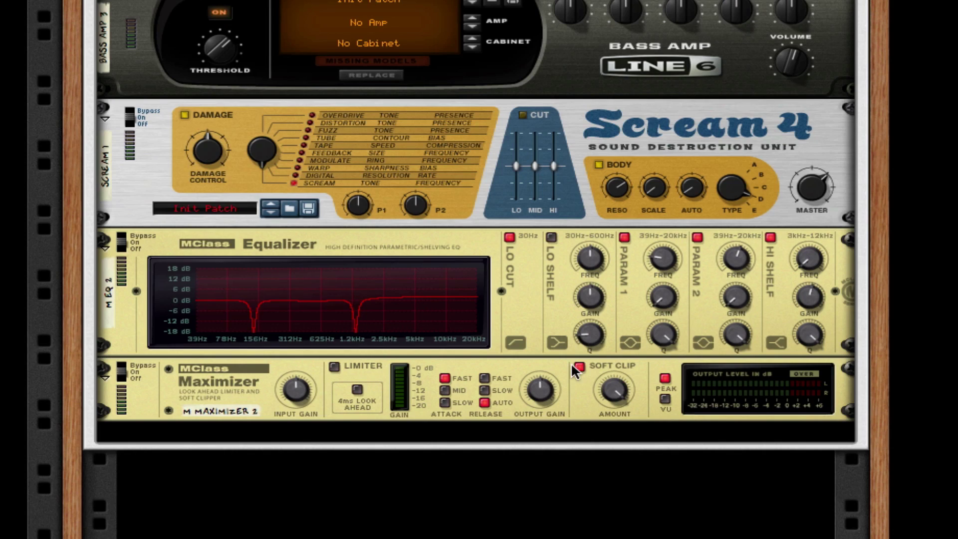
{"action": "scroll", "coordinate": [568, 344], "scroll_direction": "up", "scroll_amount": 3}
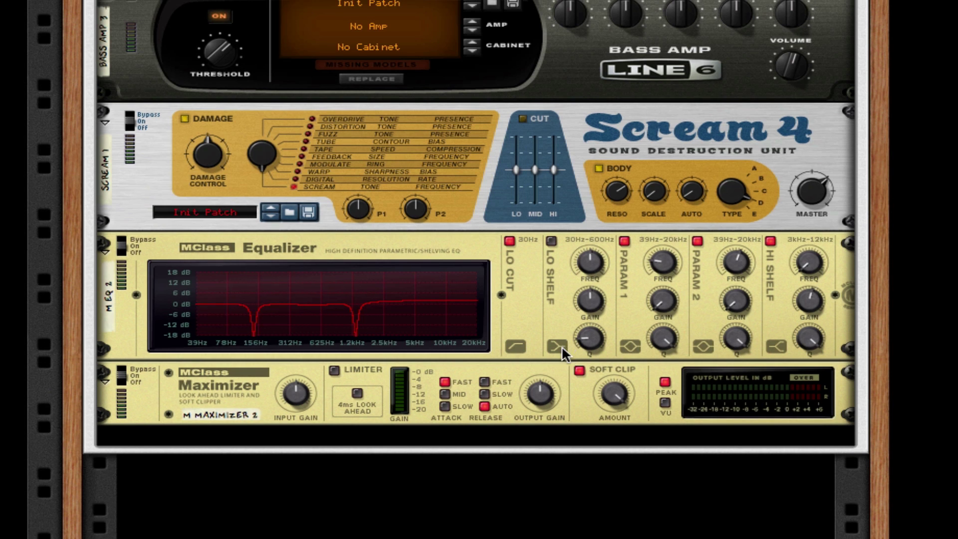
{"action": "scroll", "coordinate": [558, 355], "scroll_direction": "up", "scroll_amount": 6}
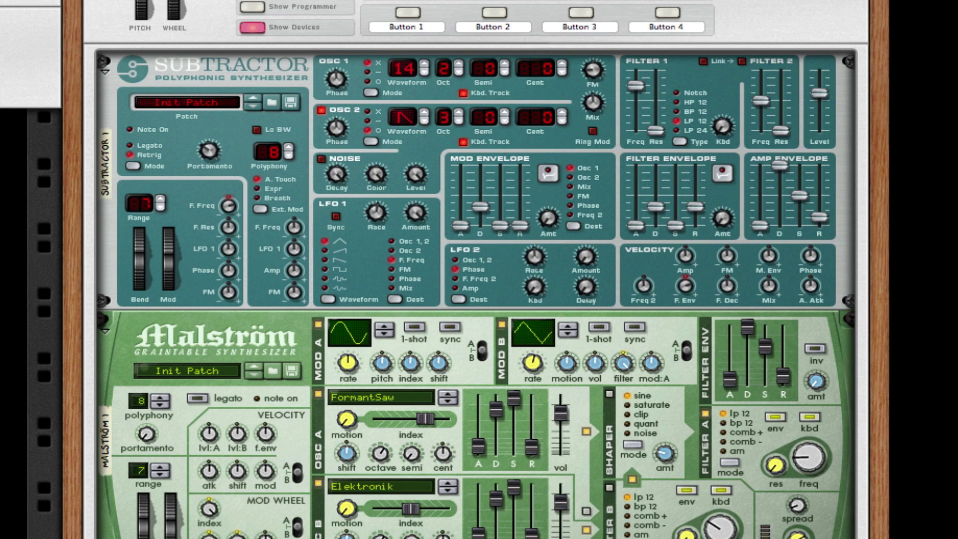
Move the song position to bar 12 and audition the finished patch while following the signal down the device chain.
{"action": "left_click_drag", "start_coordinate": [316, 538], "coordinate": [331, 455]}
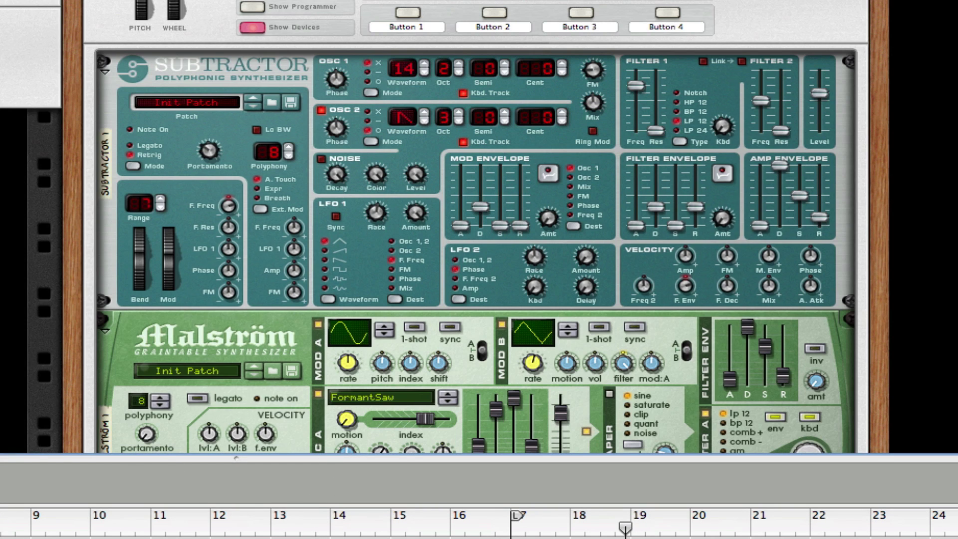
{"action": "left_click", "coordinate": [210, 528]}
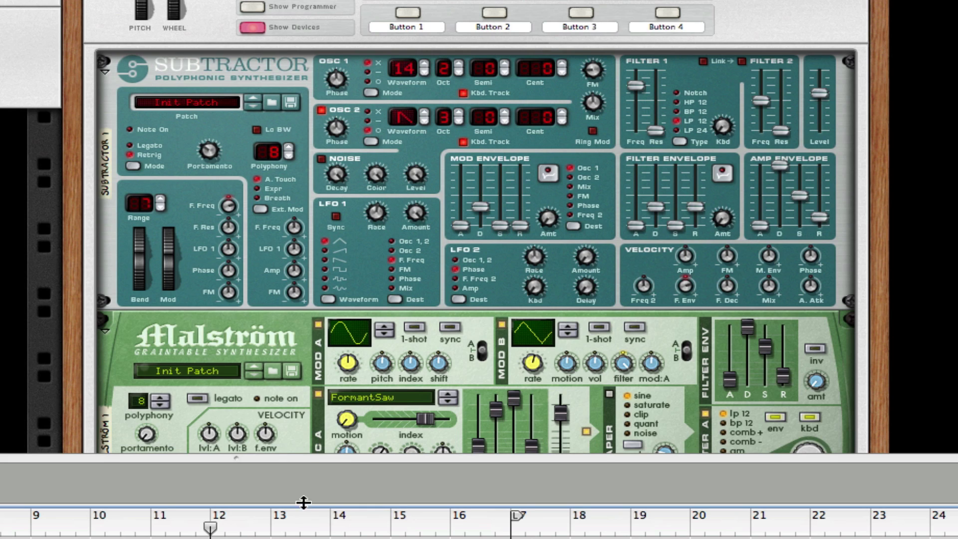
{"action": "left_click_drag", "start_coordinate": [303, 502], "coordinate": [304, 538]}
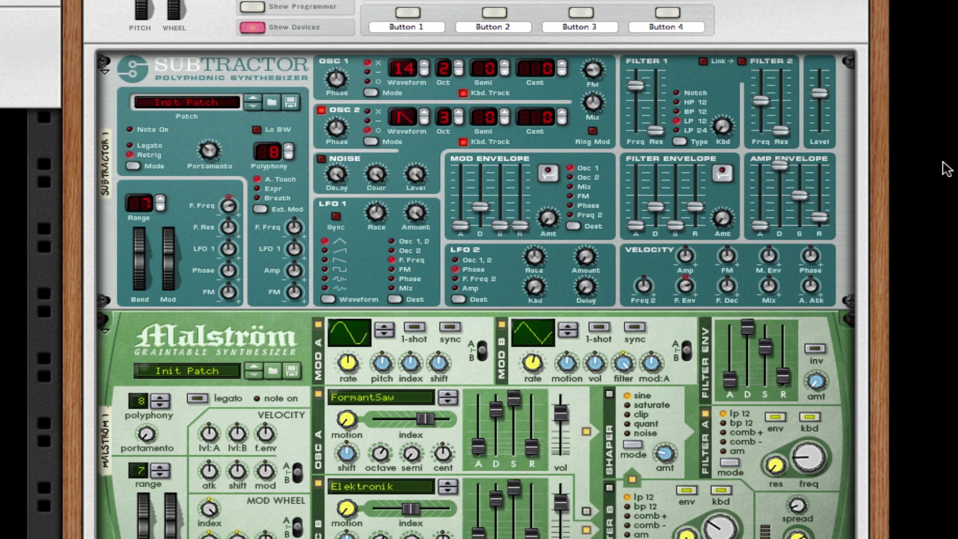
{"action": "scroll", "coordinate": [942, 148], "scroll_direction": "down", "scroll_amount": 2}
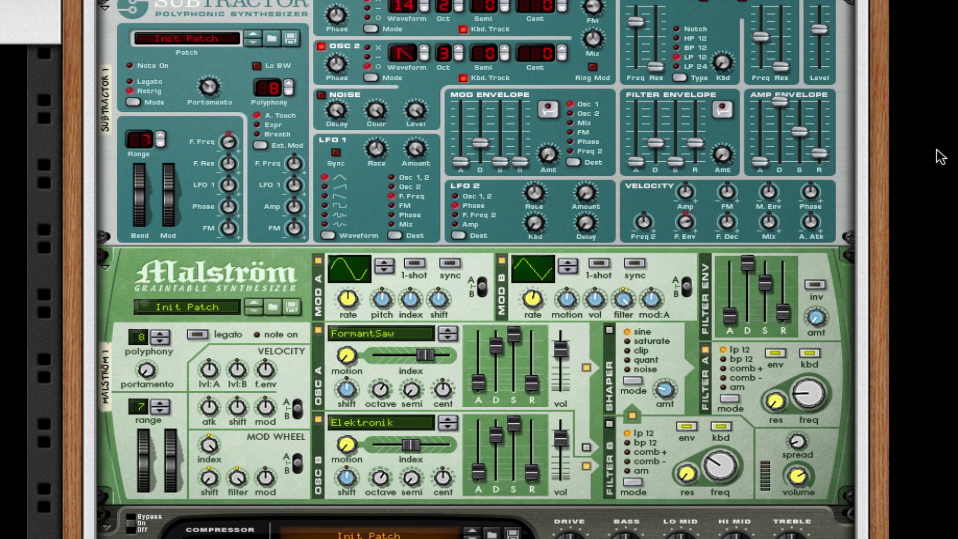
{"action": "scroll", "coordinate": [941, 156], "scroll_direction": "down", "scroll_amount": 6}
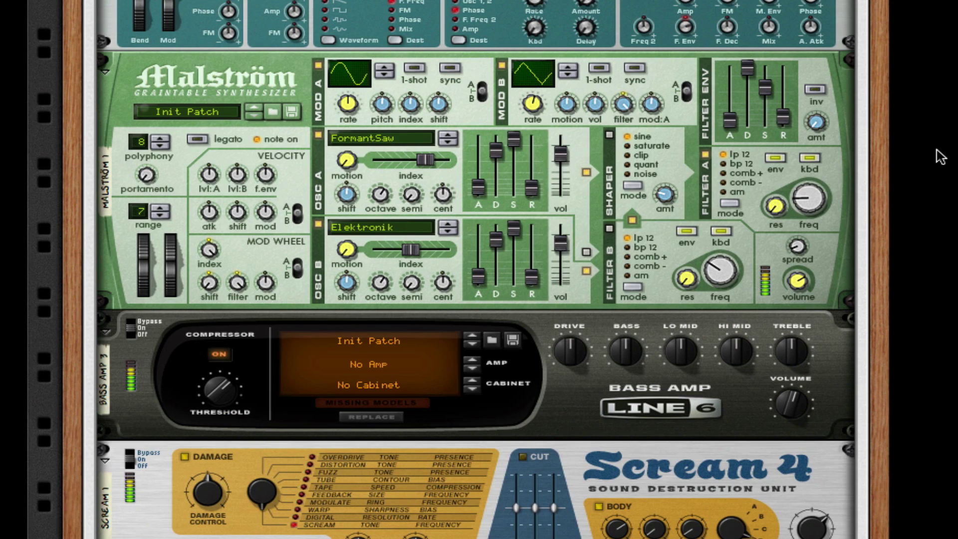
{"action": "scroll", "coordinate": [940, 156], "scroll_direction": "down", "scroll_amount": 1}
{"action": "scroll", "coordinate": [940, 156], "scroll_direction": "down", "scroll_amount": 3}
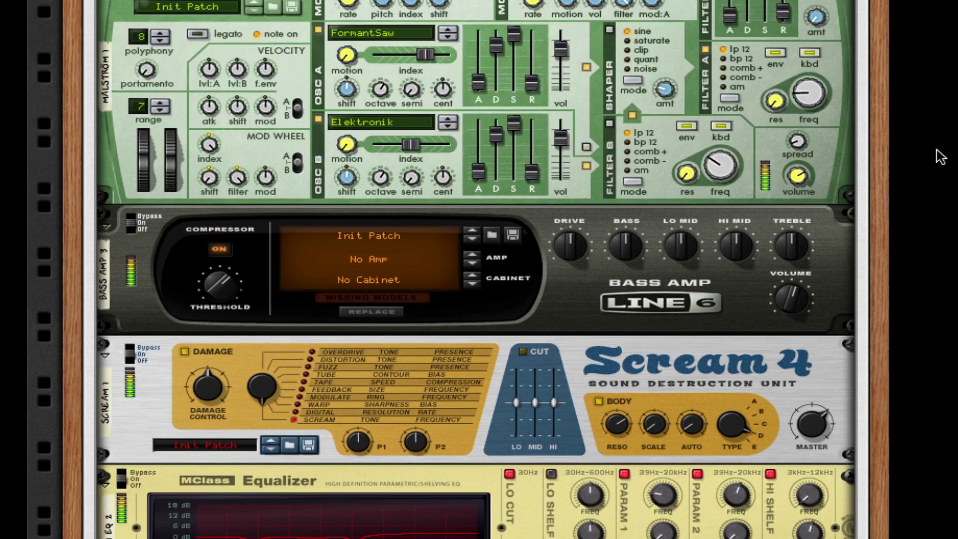
{"action": "scroll", "coordinate": [940, 156], "scroll_direction": "down", "scroll_amount": 2}
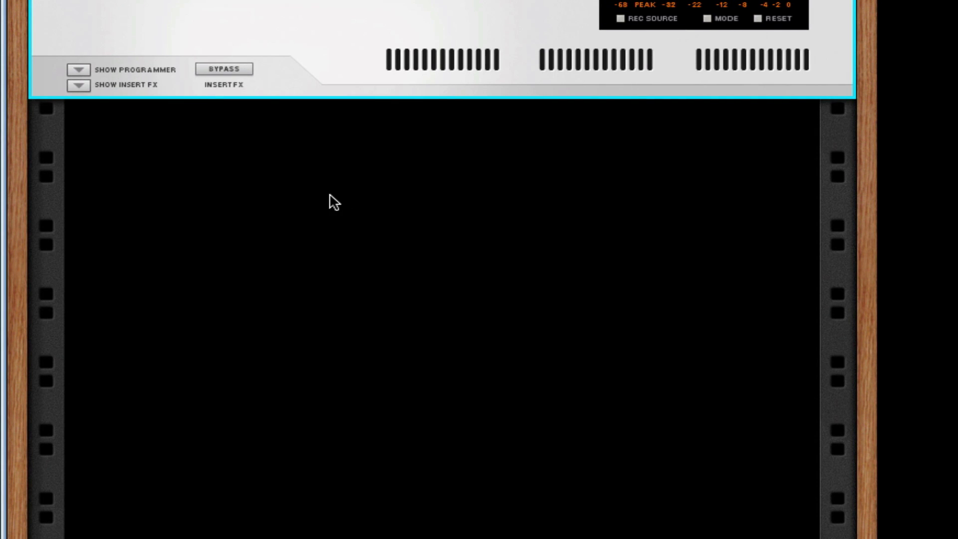
Create a Combinator in the empty rack space and add a Subtractor inside it.
{"action": "right_click", "coordinate": [331, 194]}
{"action": "mouse_move", "coordinate": [473, 360]}
{"action": "left_click", "coordinate": [687, 359]}
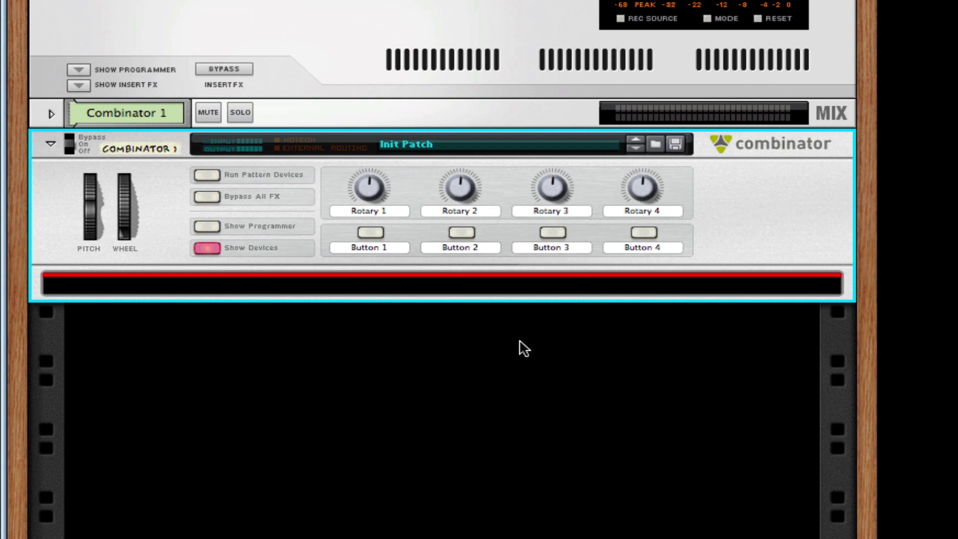
{"action": "right_click", "coordinate": [580, 285]}
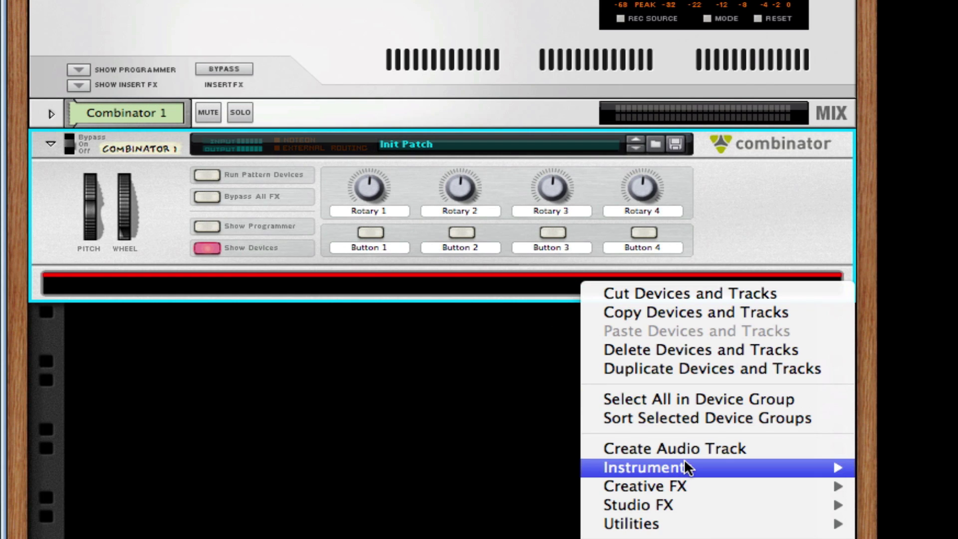
{"action": "mouse_move", "coordinate": [684, 459]}
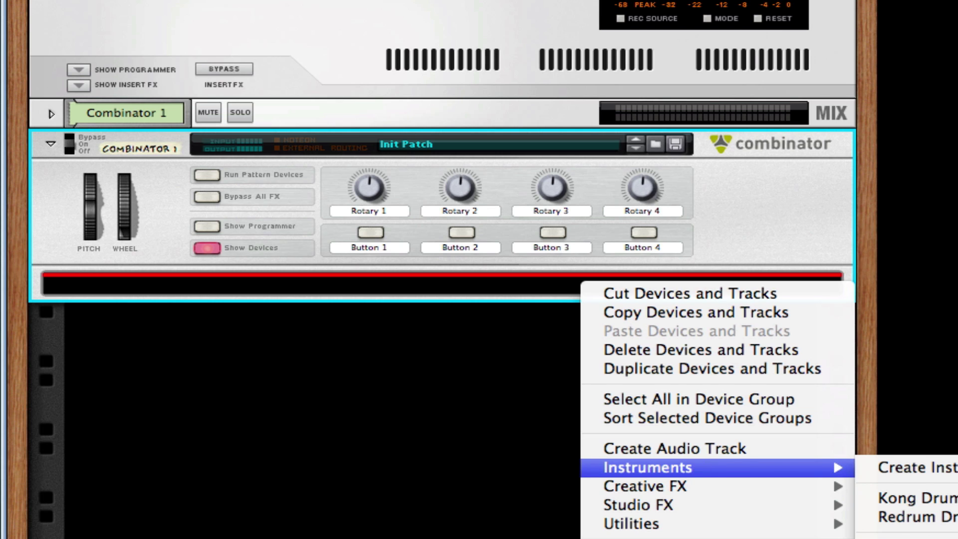
{"action": "left_click", "coordinate": [918, 536]}
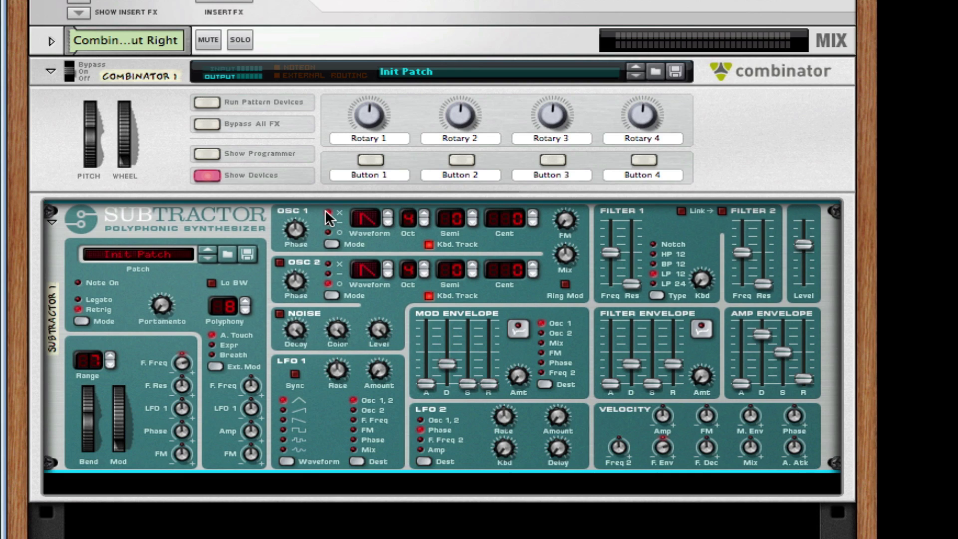
Set oscillator 1 to waveform 14 and octave 2, adjust the FM amount, and enable oscillator 2 at octave 3.
{"action": "left_click_drag", "start_coordinate": [372, 220], "coordinate": [375, 193]}
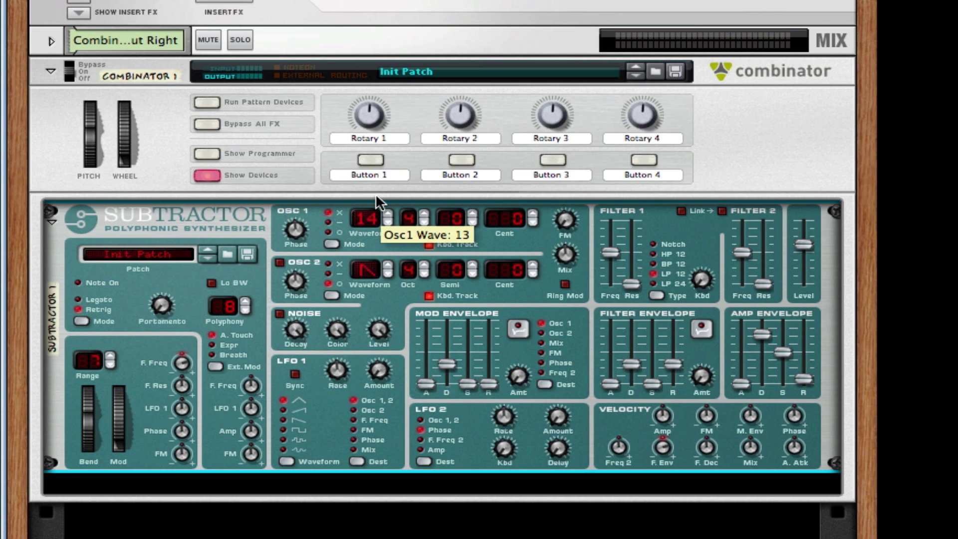
{"action": "left_click", "coordinate": [386, 216]}
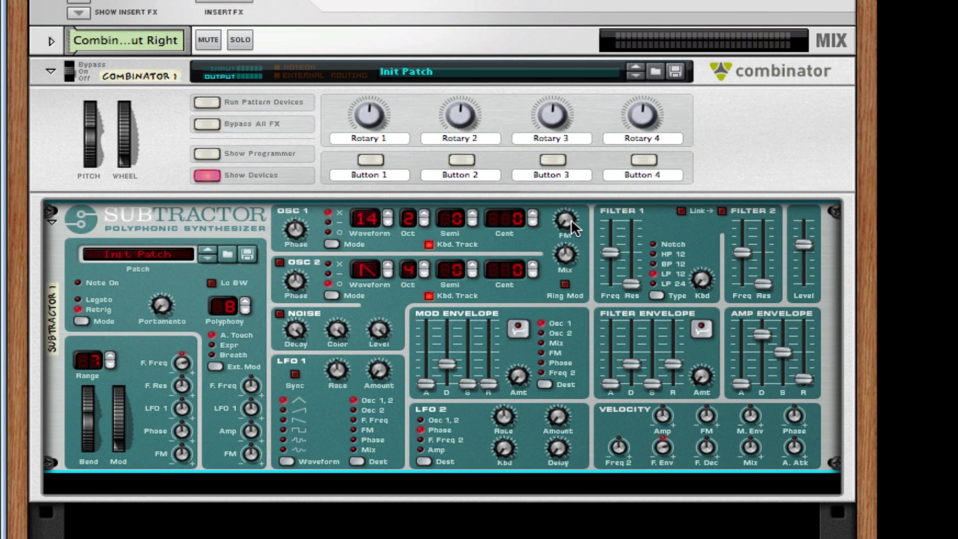
{"action": "mouse_move", "coordinate": [573, 221]}
{"action": "left_mouse_down"}
{"action": "mouse_move", "coordinate": [571, 212]}
{"action": "mouse_move", "coordinate": [567, 220]}
{"action": "left_mouse_up"}
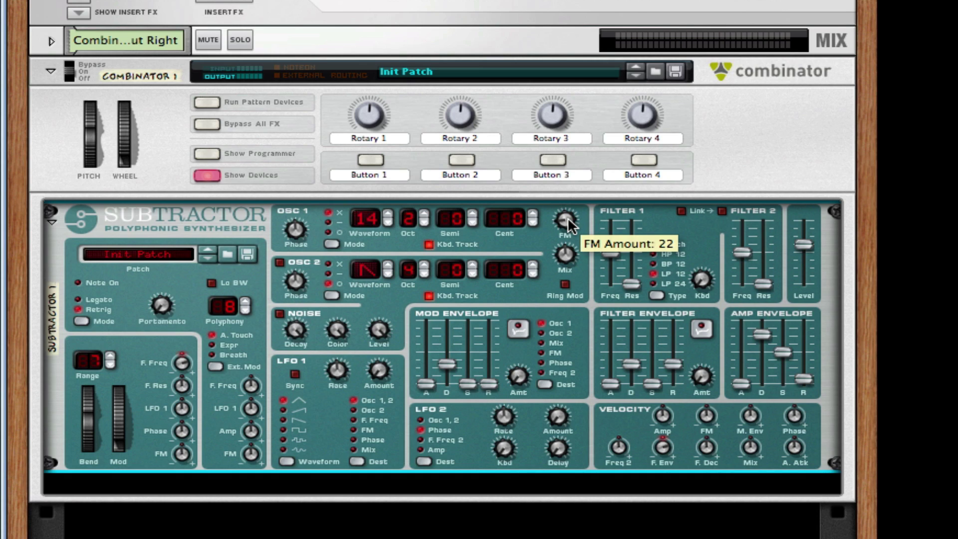
{"action": "left_click_drag", "start_coordinate": [567, 217], "coordinate": [567, 218]}
{"action": "left_click_drag", "start_coordinate": [562, 220], "coordinate": [561, 213]}
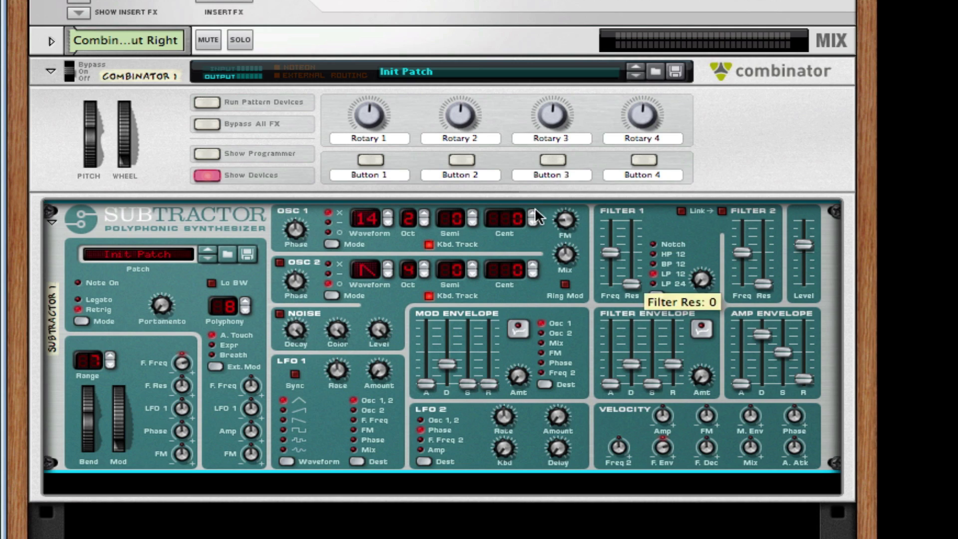
{"action": "left_click", "coordinate": [280, 263]}
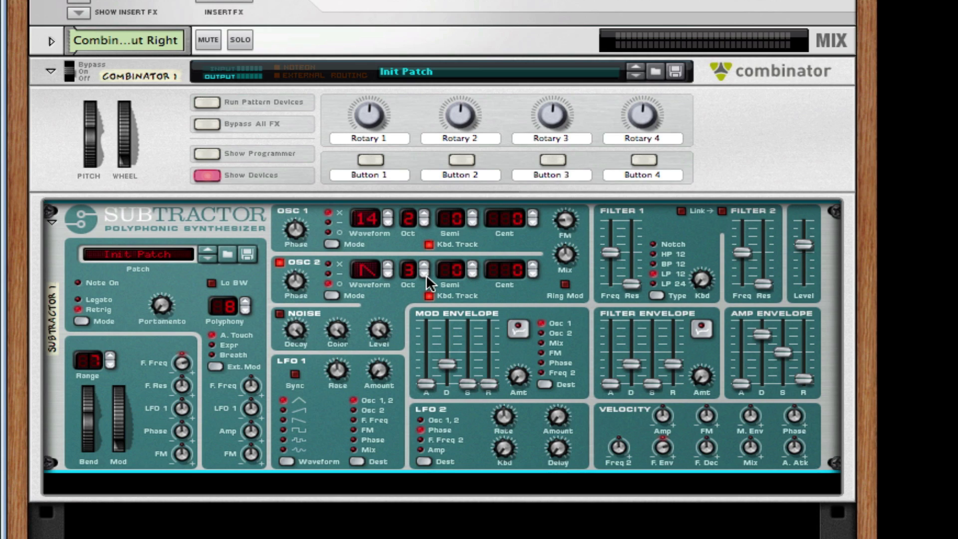
Raise the Subtractor's Filter 1 frequency slightly, and adjust LFO 1's rate with F. Freq as its destination.
{"action": "left_click_drag", "start_coordinate": [605, 241], "coordinate": [606, 235]}
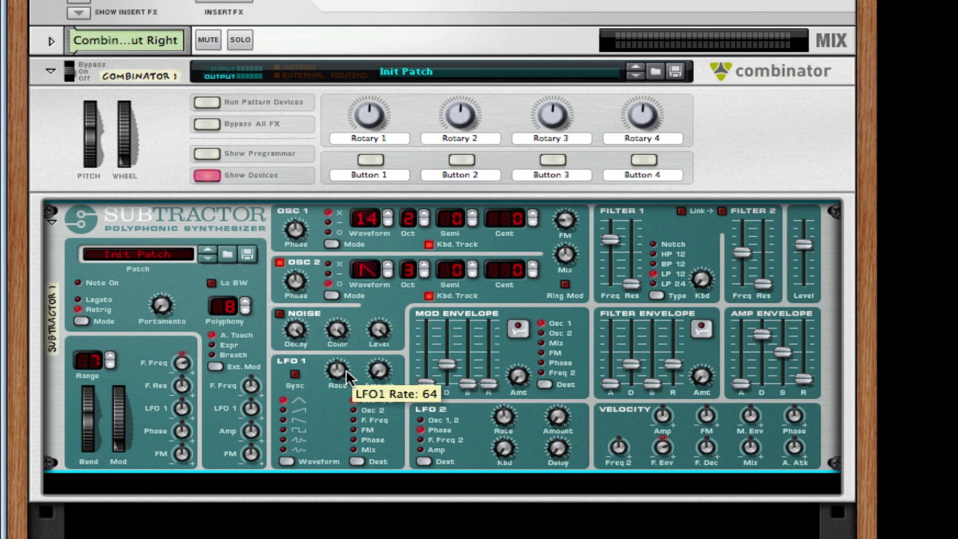
{"action": "left_click_drag", "start_coordinate": [346, 369], "coordinate": [346, 366]}
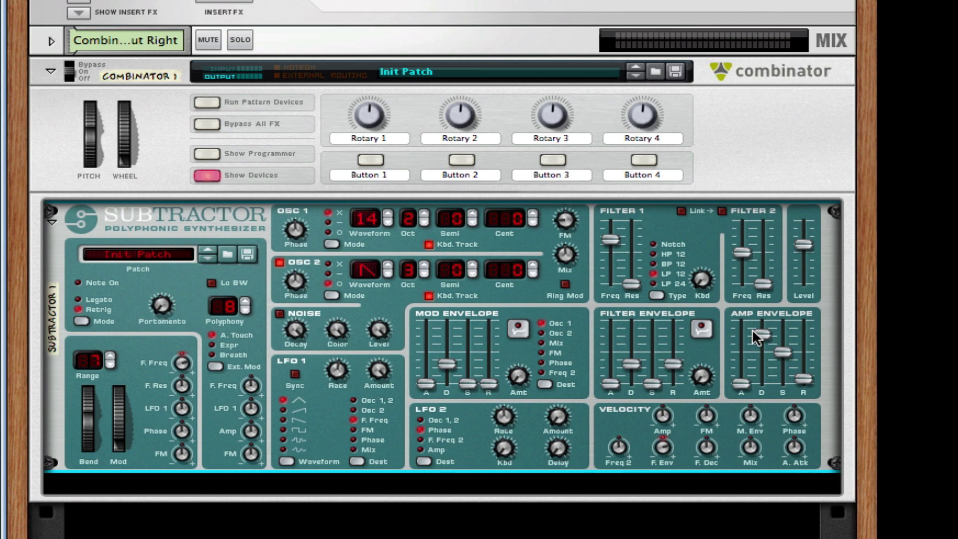
Set the Subtractor's amp envelope decay to 127 and raise its sustain and release slightly.
{"action": "left_click_drag", "start_coordinate": [757, 332], "coordinate": [759, 317]}
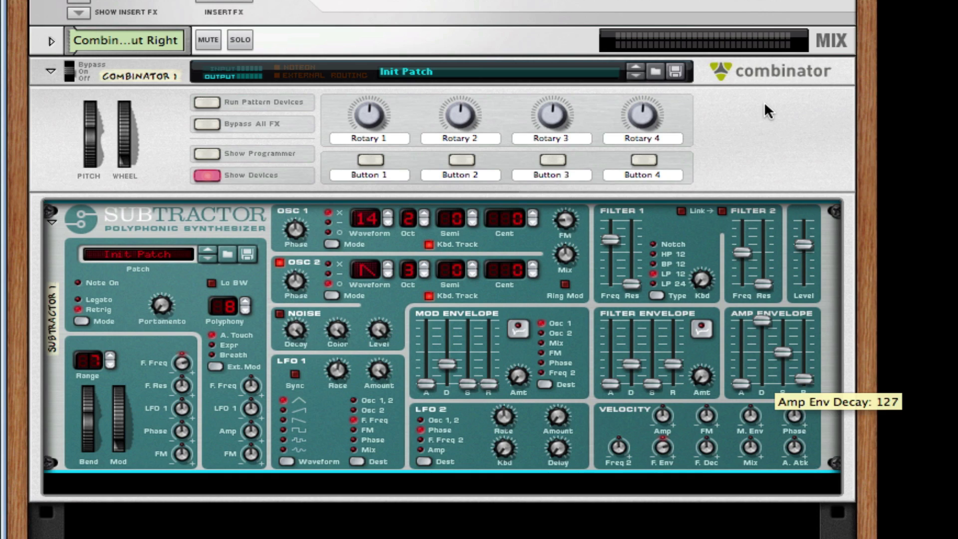
{"action": "left_click_drag", "start_coordinate": [788, 350], "coordinate": [786, 339]}
{"action": "left_click_drag", "start_coordinate": [797, 381], "coordinate": [795, 370]}
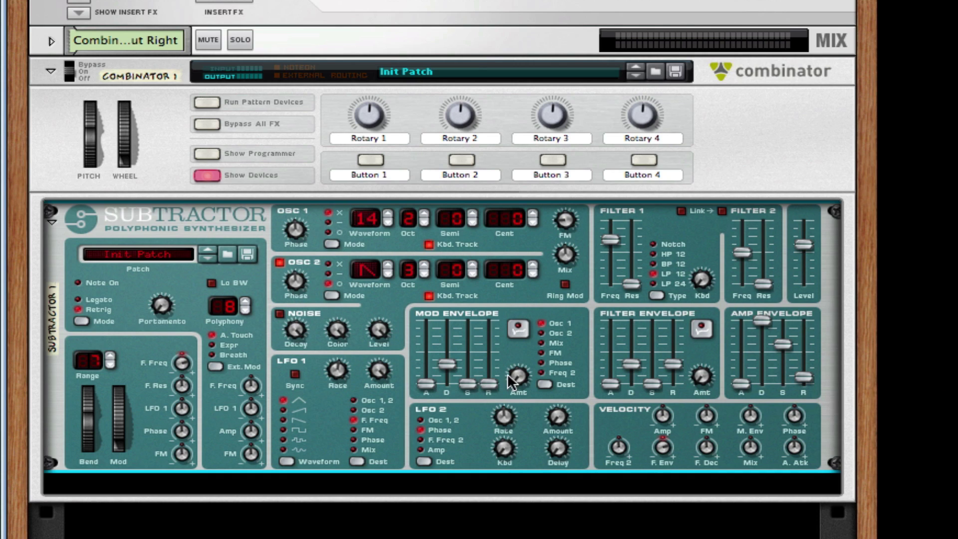
Add a Malström synthesizer below the Subtractor inside the Combinator.
{"action": "right_click", "coordinate": [329, 406]}
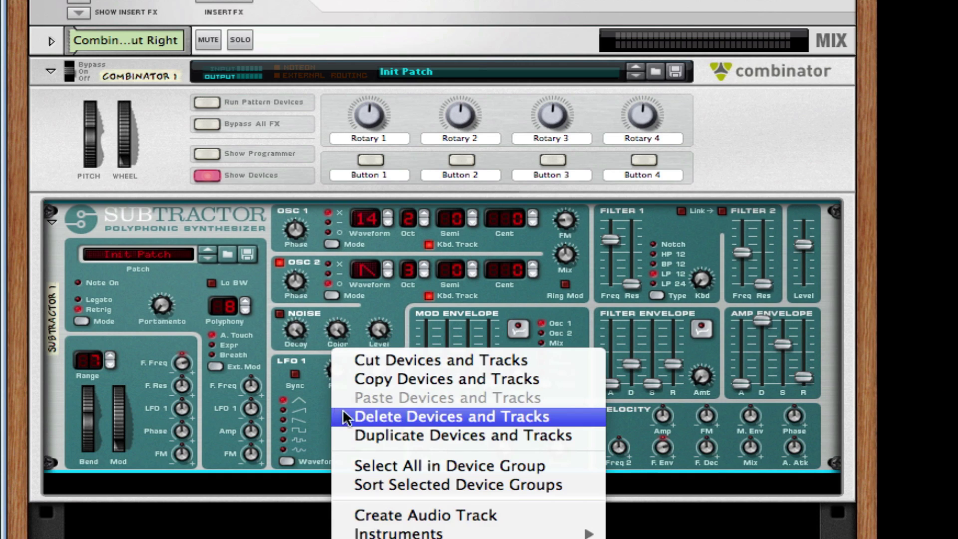
{"action": "mouse_move", "coordinate": [469, 533]}
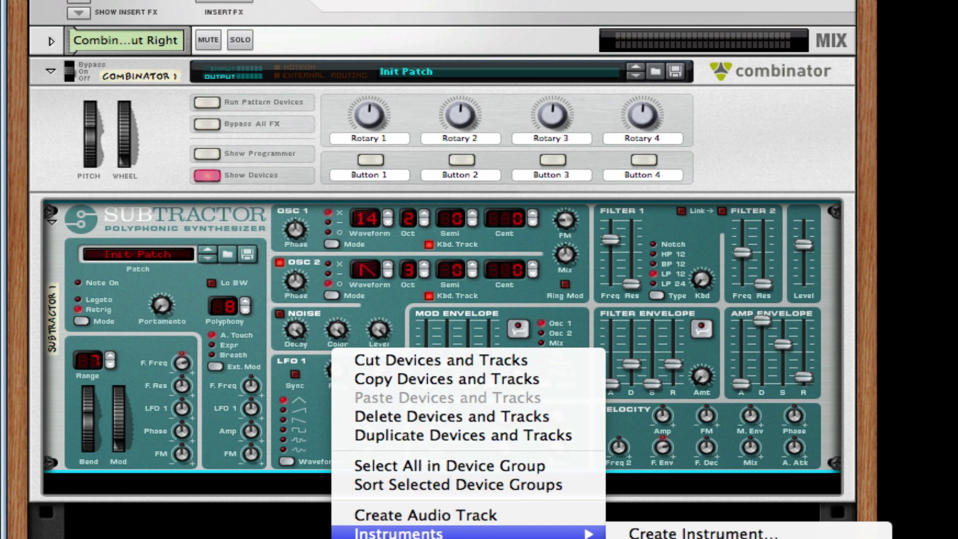
{"action": "left_click", "coordinate": [698, 535]}
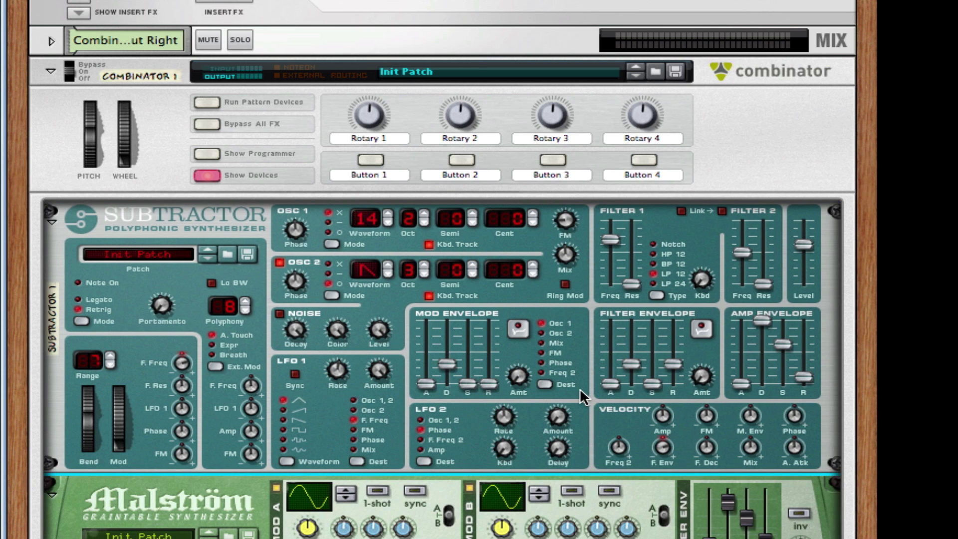
Patch the Subtractor's main output into the Malström's shaper/filter: A input, and the Malström's left main output into the Combinator's From Devices left input.
{"action": "key", "text": "Tab"}
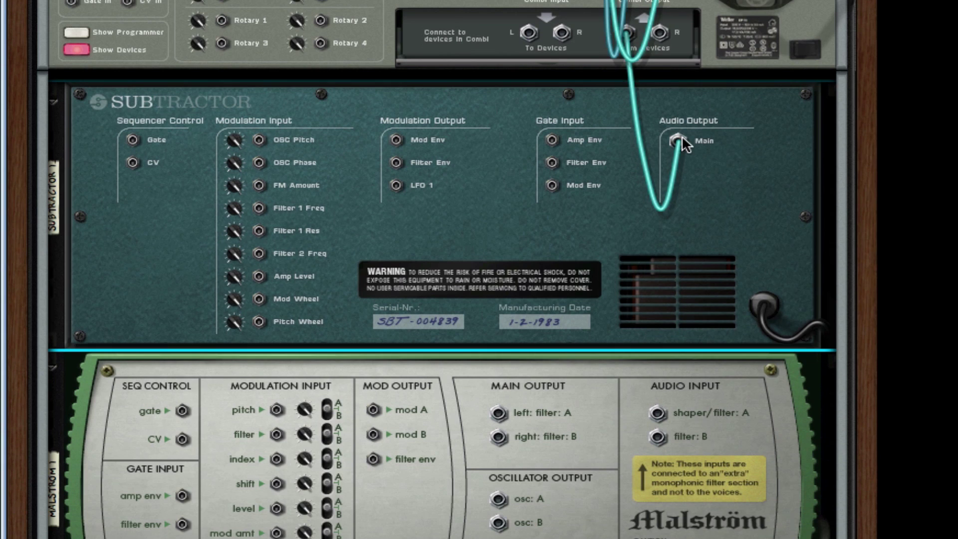
{"action": "left_click_drag", "start_coordinate": [681, 136], "coordinate": [654, 413]}
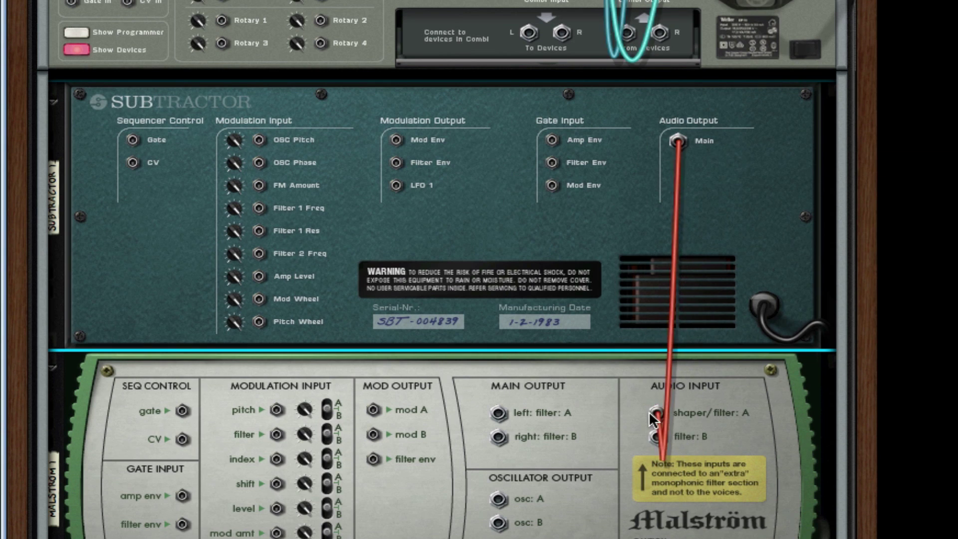
{"action": "scroll", "coordinate": [696, 421], "scroll_direction": "down", "scroll_amount": 3}
{"action": "scroll", "coordinate": [669, 387], "scroll_direction": "down", "scroll_amount": 1}
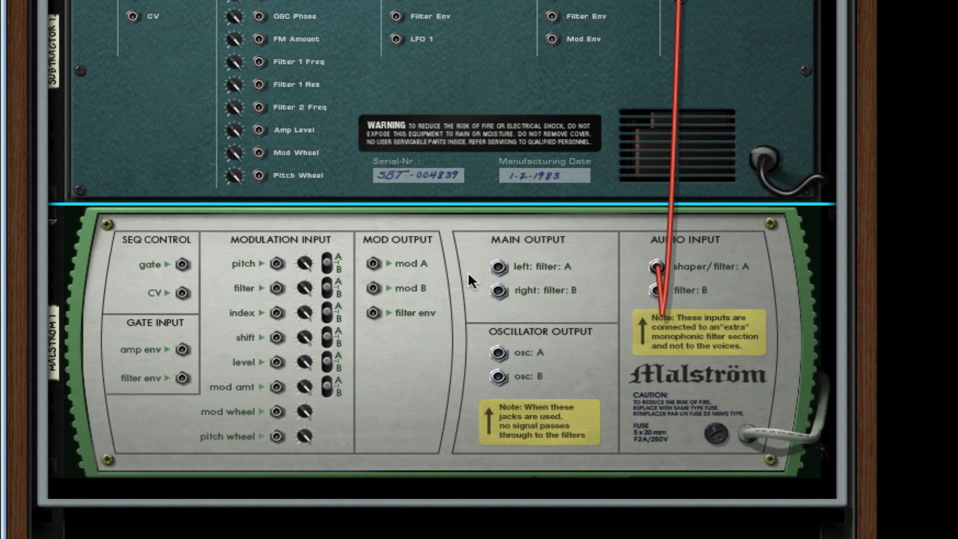
{"action": "scroll", "coordinate": [498, 269], "scroll_direction": "up", "scroll_amount": 4}
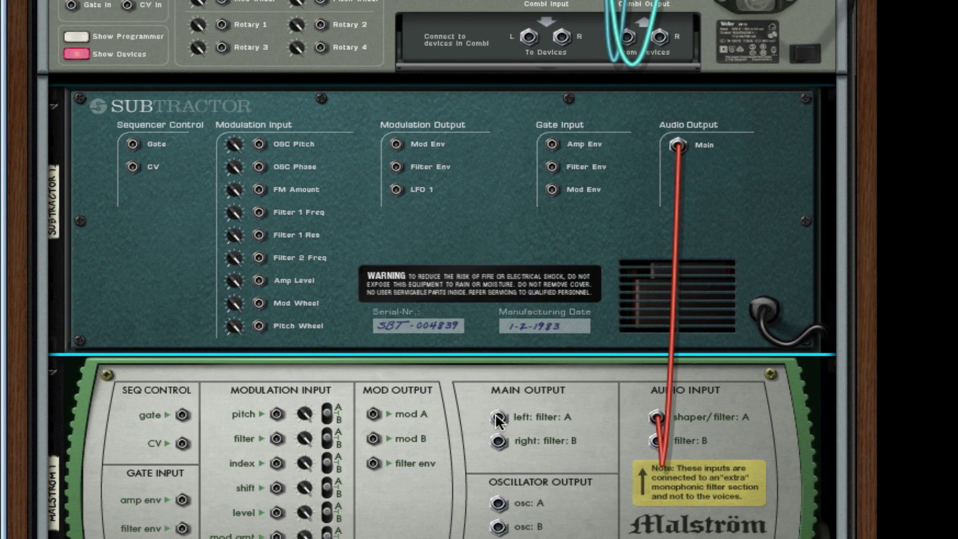
{"action": "left_click_drag", "start_coordinate": [498, 416], "coordinate": [627, 36]}
{"action": "key", "text": "Tab"}
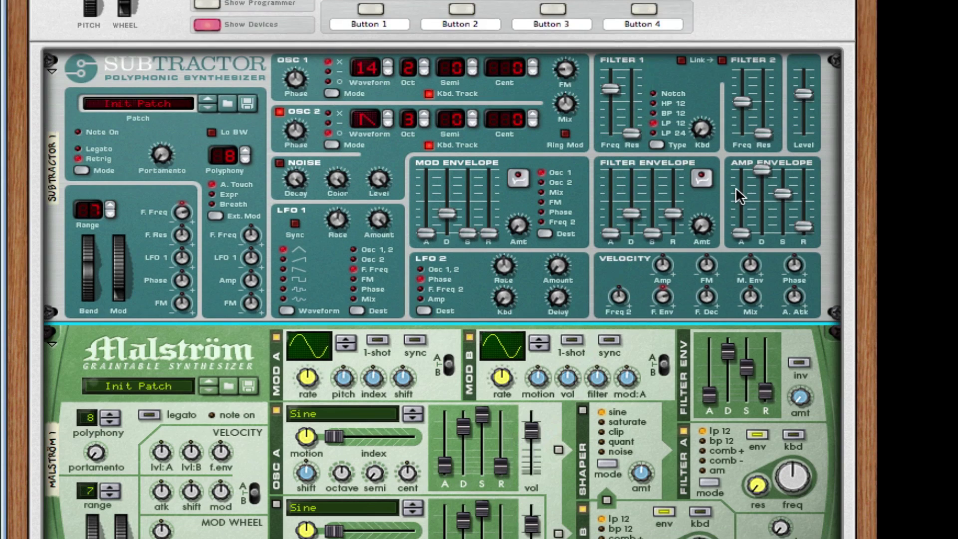
Add a Line 6 Bass Amp below the Malström and check its cabling on the back of the rack.
{"action": "scroll", "coordinate": [736, 186], "scroll_direction": "down", "scroll_amount": 4}
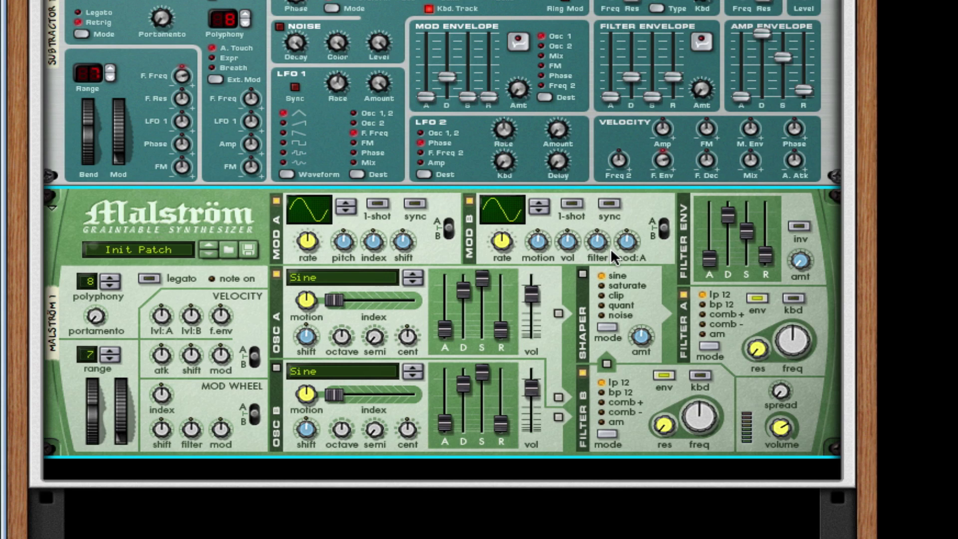
{"action": "right_click", "coordinate": [646, 283]}
{"action": "mouse_move", "coordinate": [748, 487]}
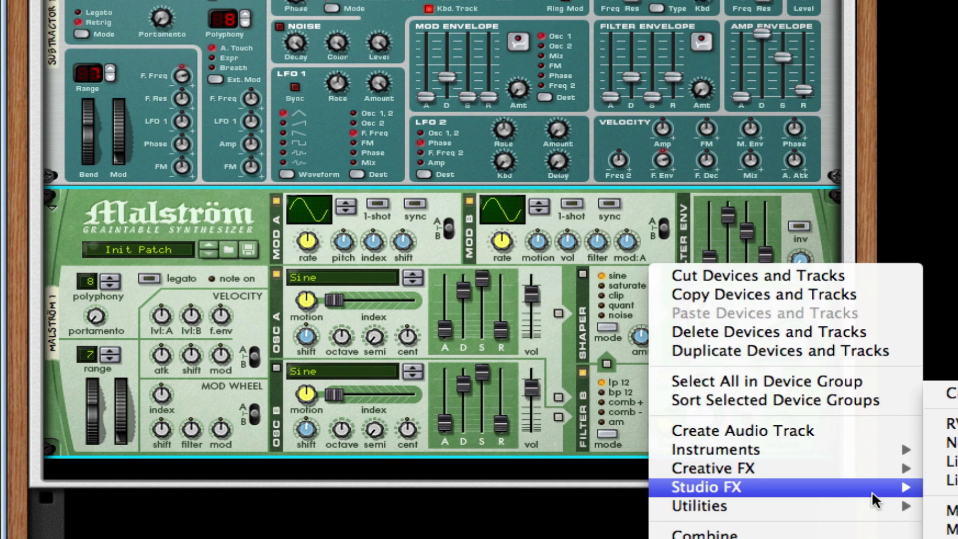
{"action": "left_click", "coordinate": [948, 479]}
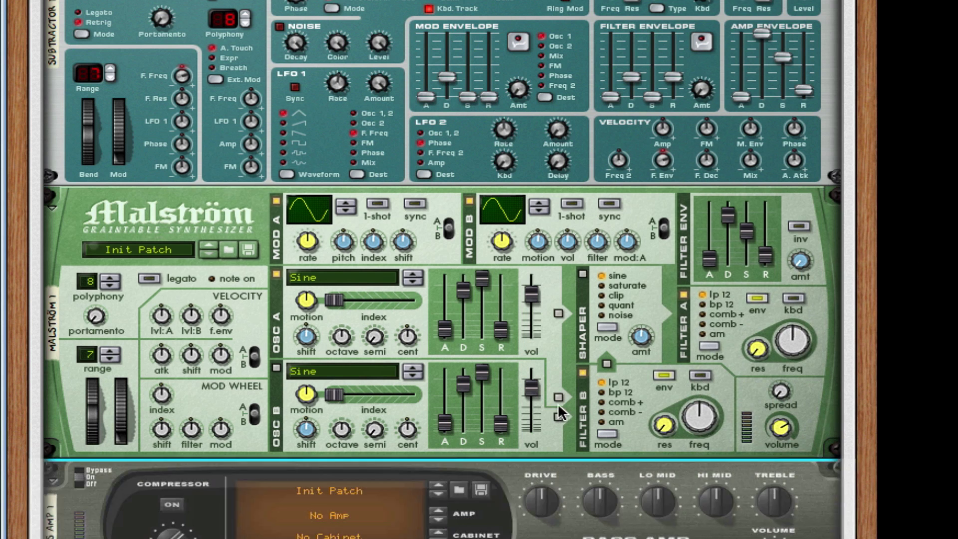
{"action": "key", "text": "Tab"}
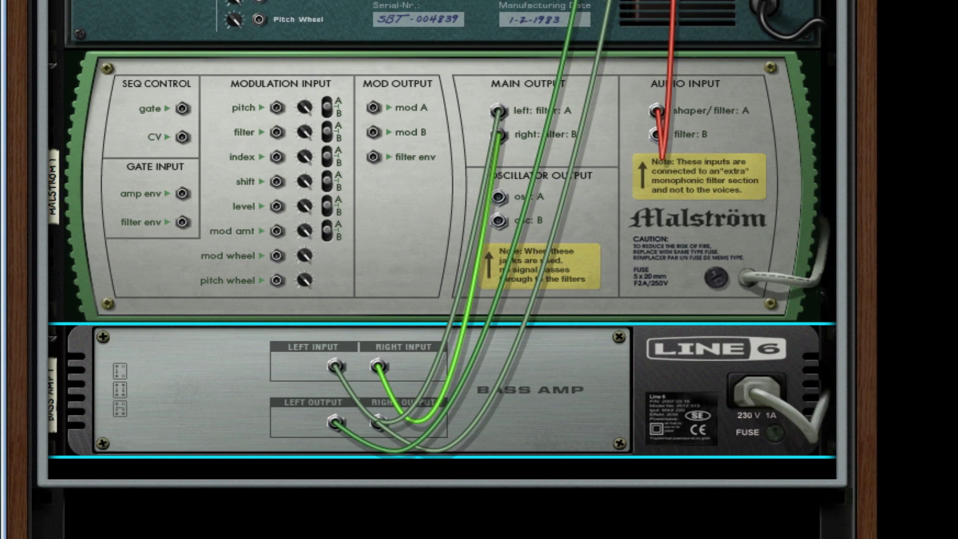
{"action": "key", "text": "Tab"}
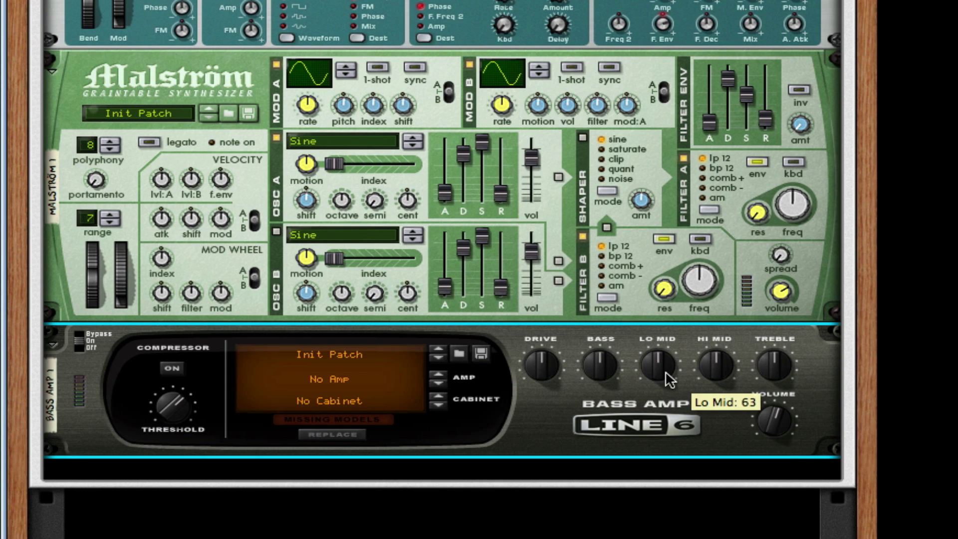
Switch off the Malström's Mod A, Filter A and Filter B.
{"action": "scroll", "coordinate": [660, 377], "scroll_direction": "up", "scroll_amount": 2}
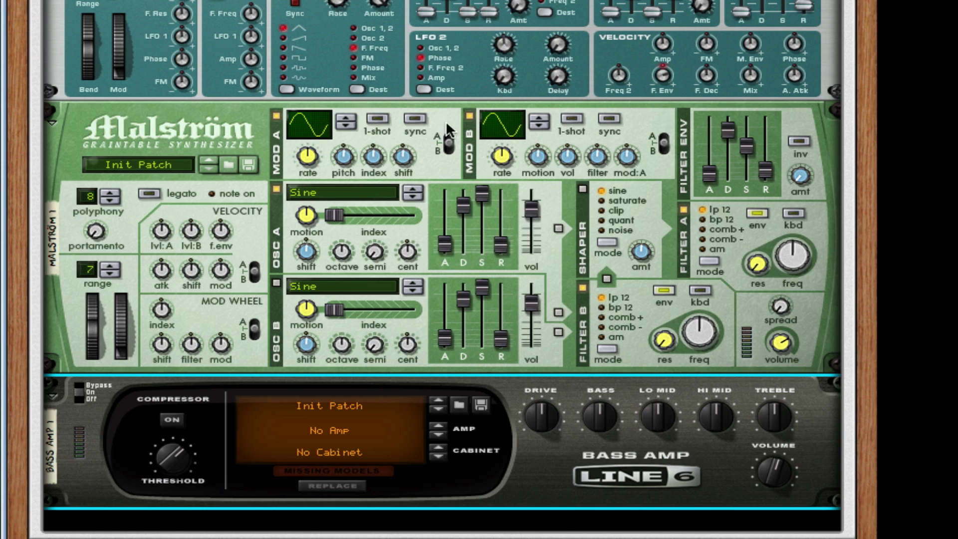
{"action": "left_click", "coordinate": [276, 116]}
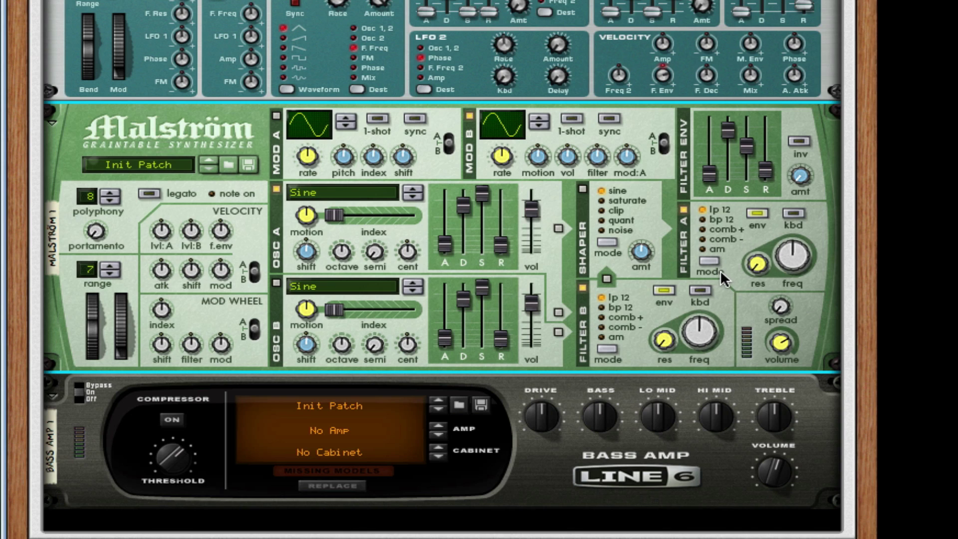
{"action": "left_click", "coordinate": [583, 288]}
{"action": "left_click", "coordinate": [683, 210]}
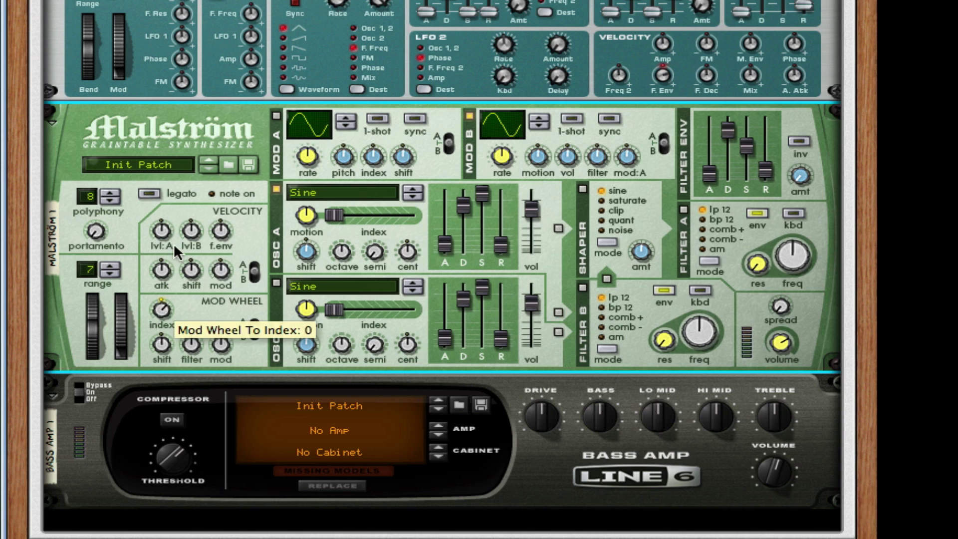
Adjust the Malström's mod wheel index, shift and filter amounts, and give Mod B a triangle wave with an adjusted filter amount.
{"action": "left_click_drag", "start_coordinate": [161, 309], "coordinate": [162, 319]}
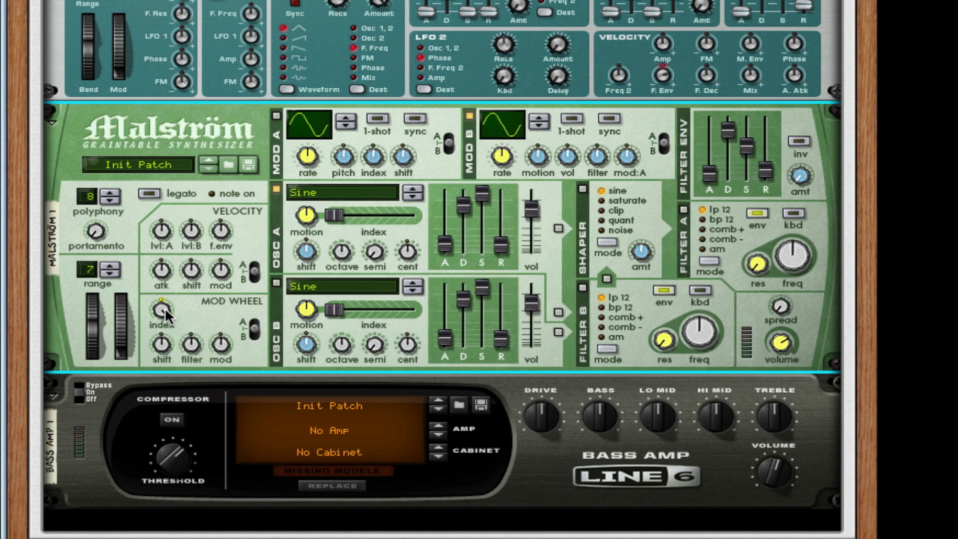
{"action": "left_click_drag", "start_coordinate": [162, 354], "coordinate": [162, 372]}
{"action": "left_click_drag", "start_coordinate": [191, 344], "coordinate": [192, 324]}
{"action": "left_click", "coordinate": [536, 118]}
{"action": "left_click_drag", "start_coordinate": [598, 155], "coordinate": [599, 150]}
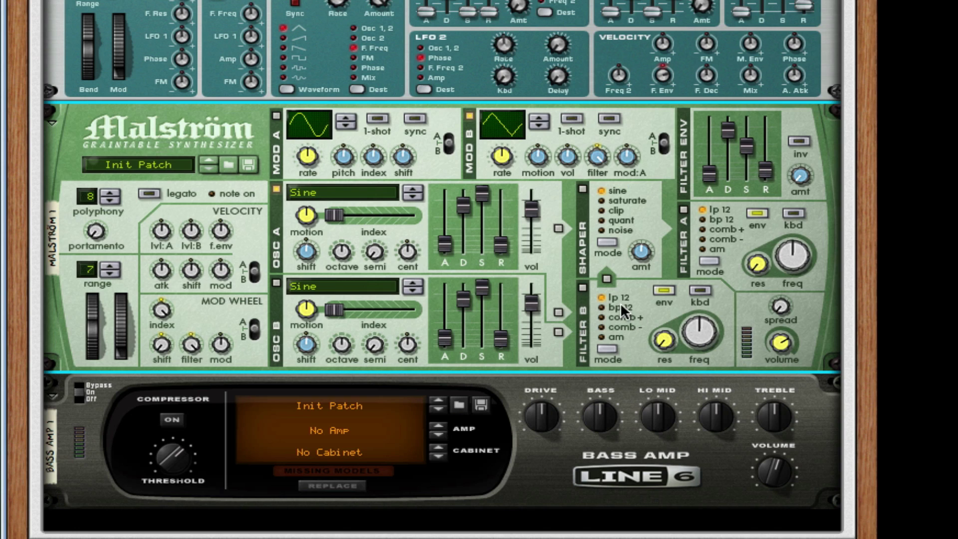
Set Oscillator A to FormantSaw with a raised index and octave and slower motion, and route it through the enabled shaper.
{"action": "left_click", "coordinate": [325, 191]}
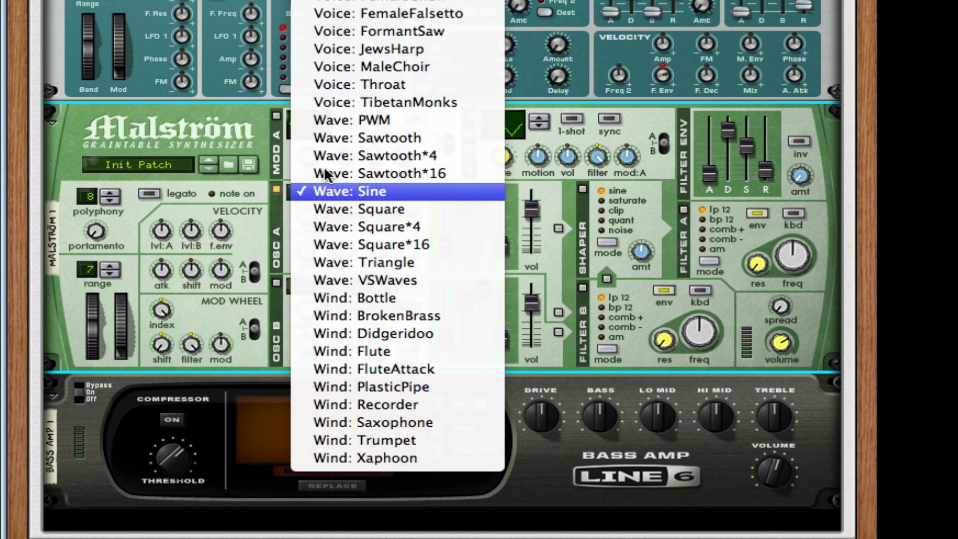
{"action": "left_click", "coordinate": [472, 31]}
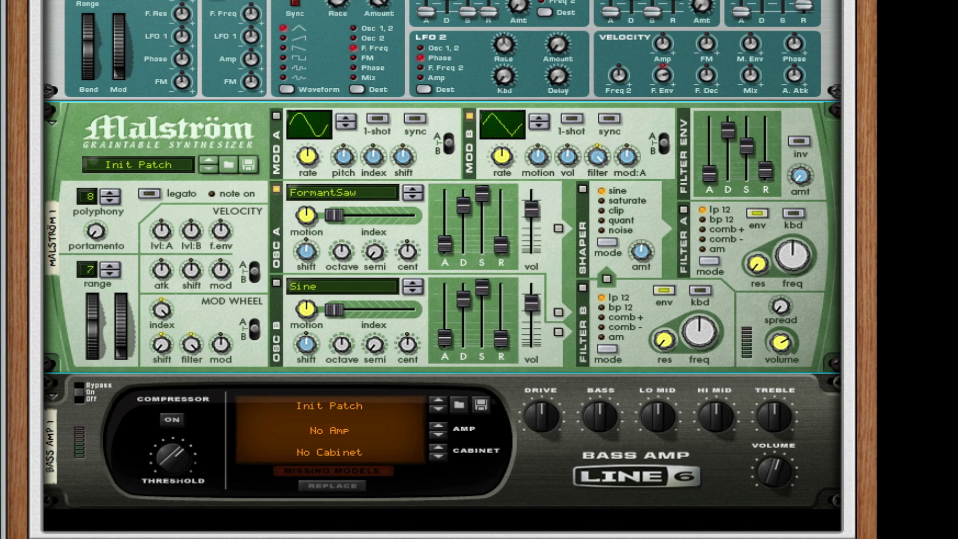
{"action": "left_click", "coordinate": [385, 210]}
{"action": "left_click_drag", "start_coordinate": [384, 211], "coordinate": [388, 211]}
{"action": "left_click_drag", "start_coordinate": [306, 213], "coordinate": [299, 435]}
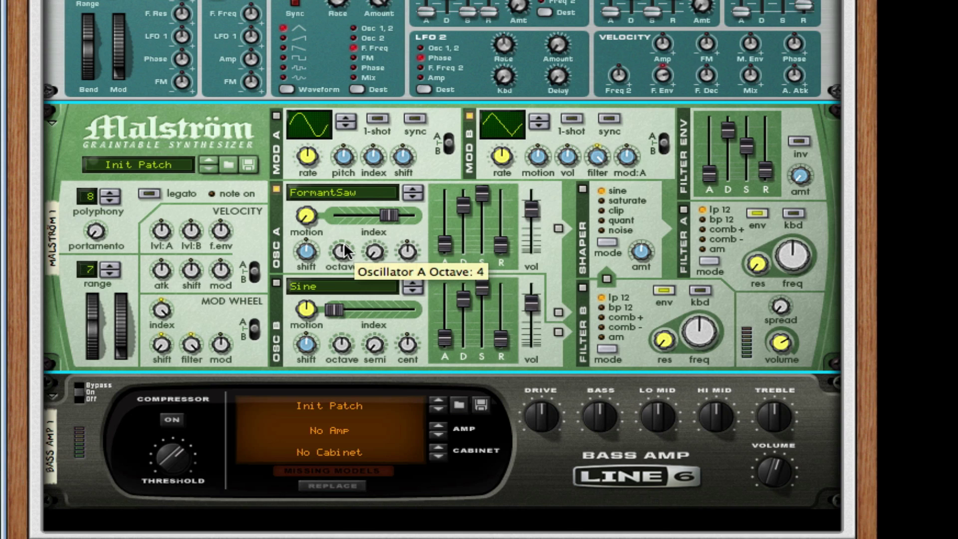
{"action": "left_click_drag", "start_coordinate": [344, 246], "coordinate": [344, 240]}
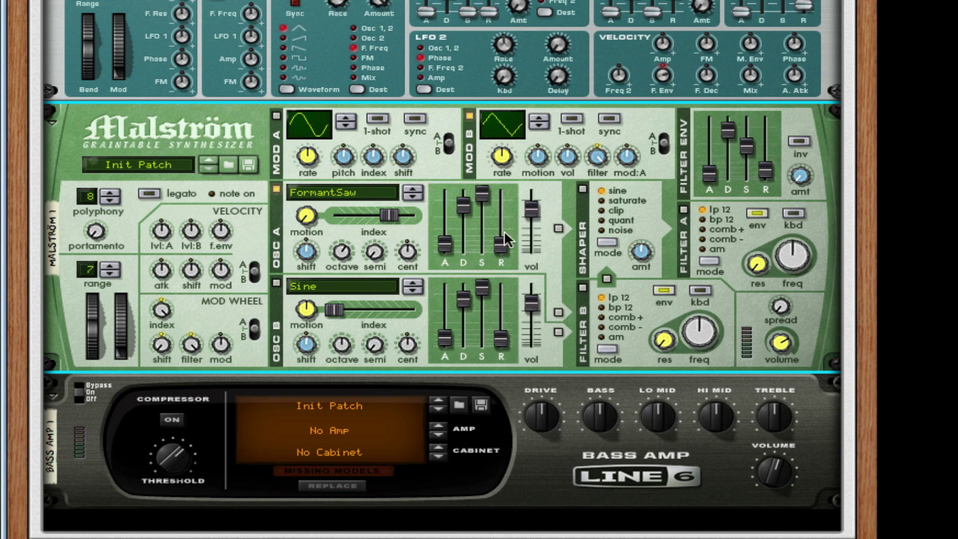
{"action": "left_click", "coordinate": [557, 227]}
{"action": "left_click", "coordinate": [583, 189]}
Enable Oscillator B with the Elektronik graintable, raise its index and octave, and route it to Filter B.
{"action": "left_click", "coordinate": [276, 283]}
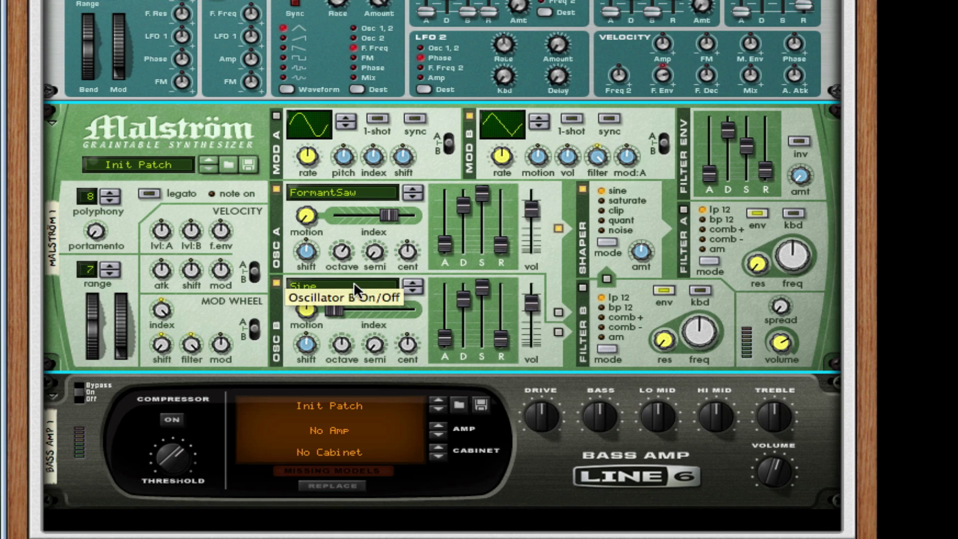
{"action": "left_click", "coordinate": [353, 287]}
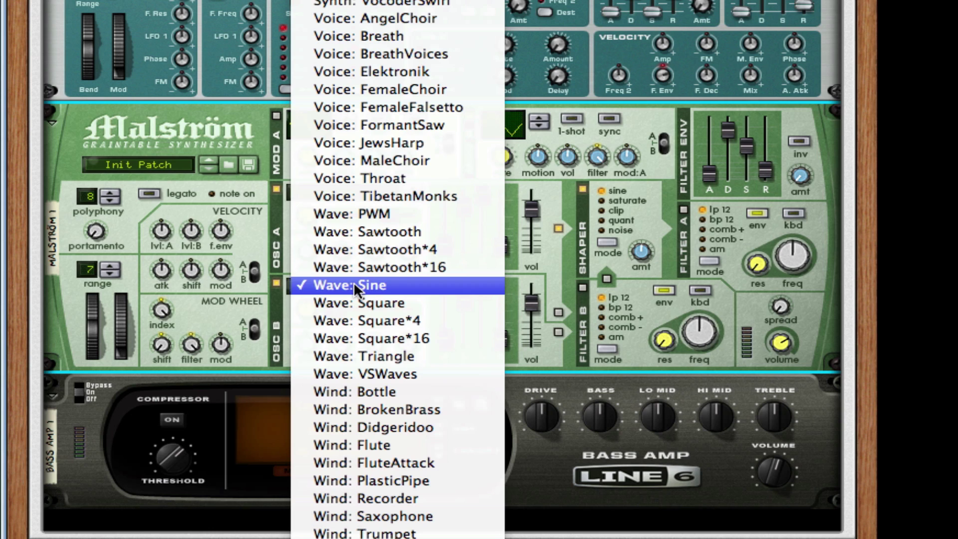
{"action": "scroll", "coordinate": [379, 278], "scroll_direction": "up", "scroll_amount": 1}
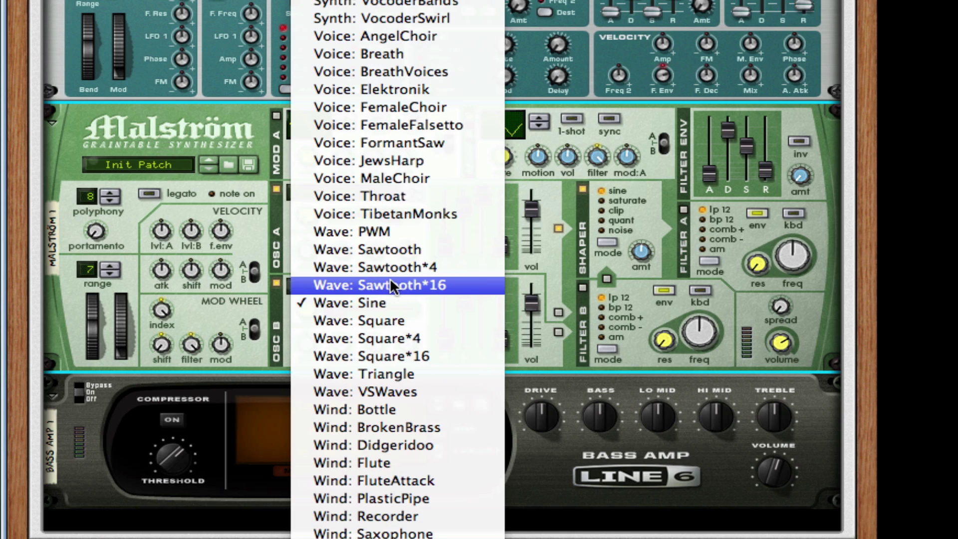
{"action": "left_click", "coordinate": [406, 85]}
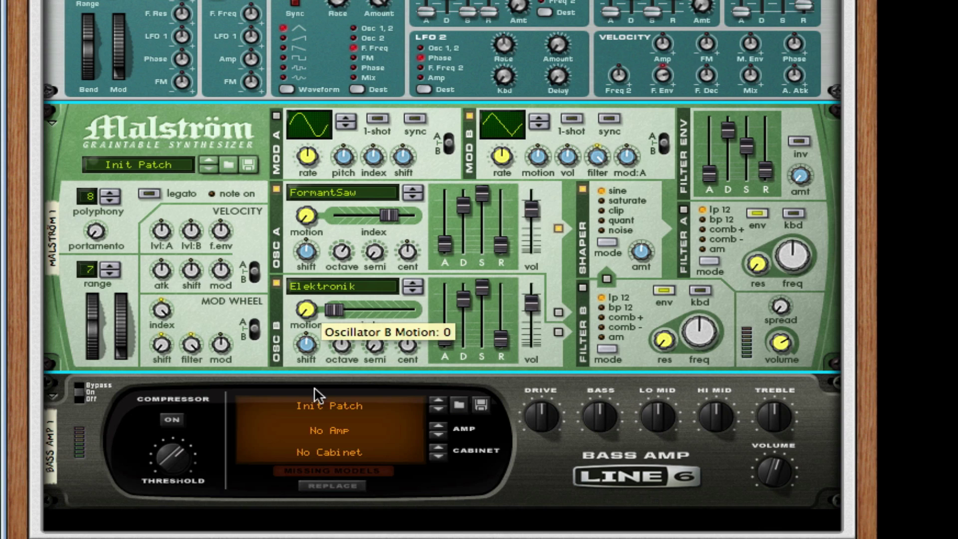
{"action": "left_click_drag", "start_coordinate": [376, 309], "coordinate": [373, 305]}
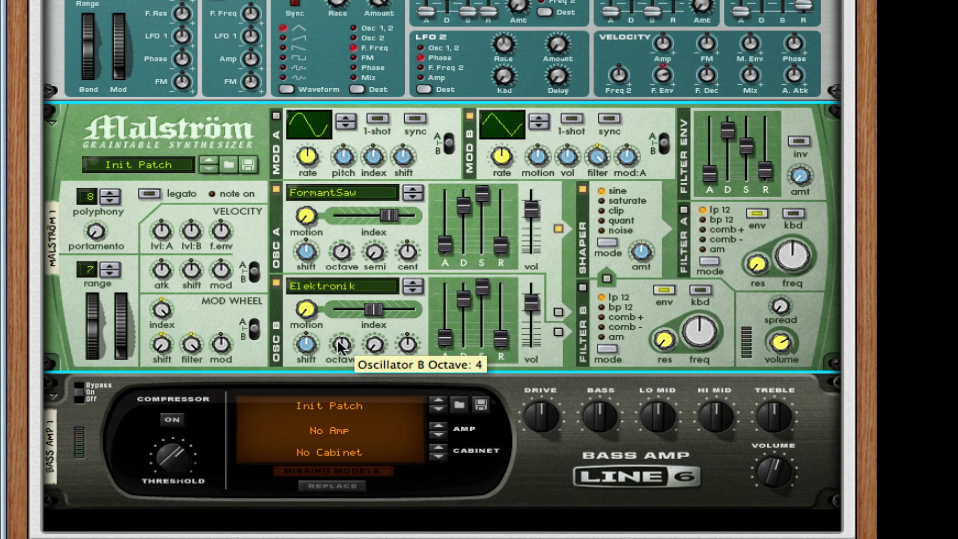
{"action": "left_click_drag", "start_coordinate": [336, 342], "coordinate": [339, 338]}
{"action": "left_click", "coordinate": [558, 331]}
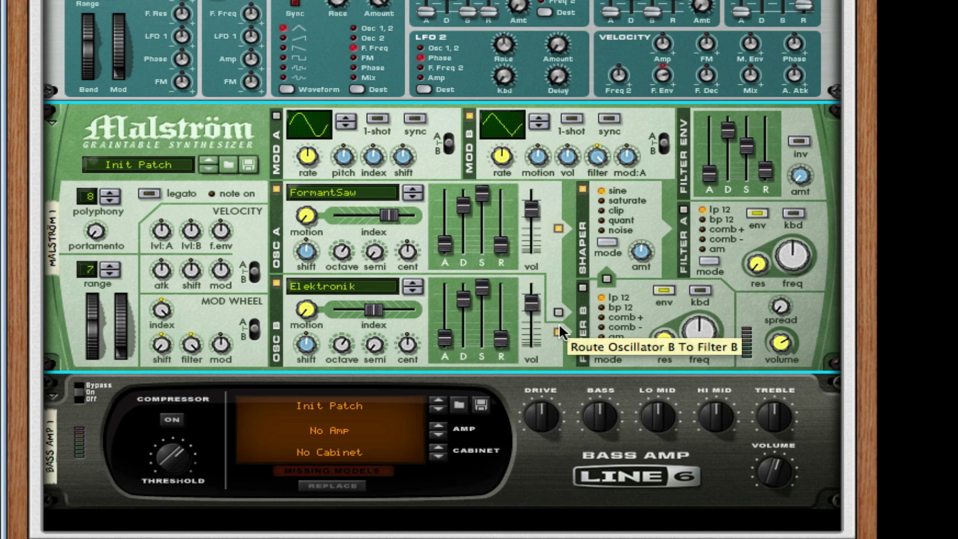
Enable Filter B with keyboard tracking, set its frequency to 28, and raise its resonance.
{"action": "left_click", "coordinate": [583, 288]}
{"action": "left_click_drag", "start_coordinate": [698, 334], "coordinate": [693, 355]}
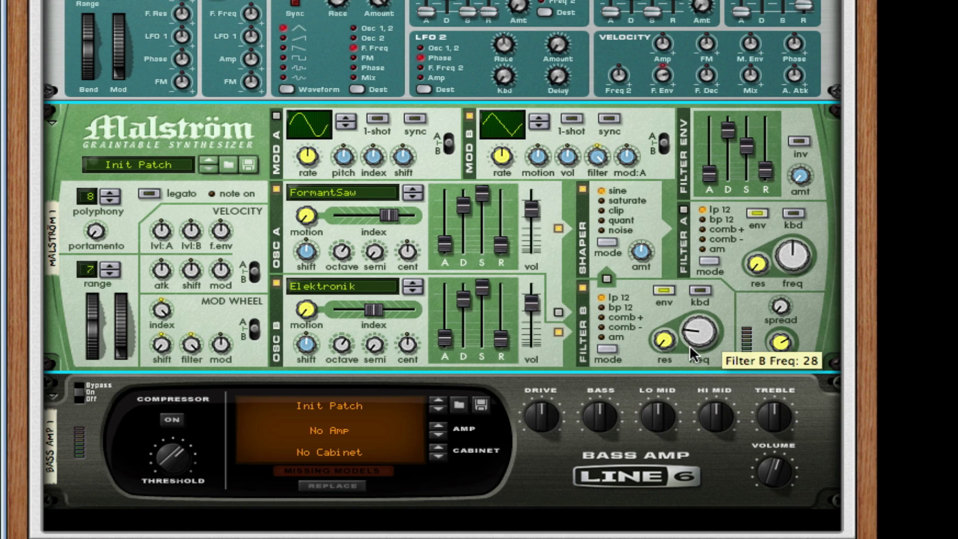
{"action": "left_click", "coordinate": [701, 288]}
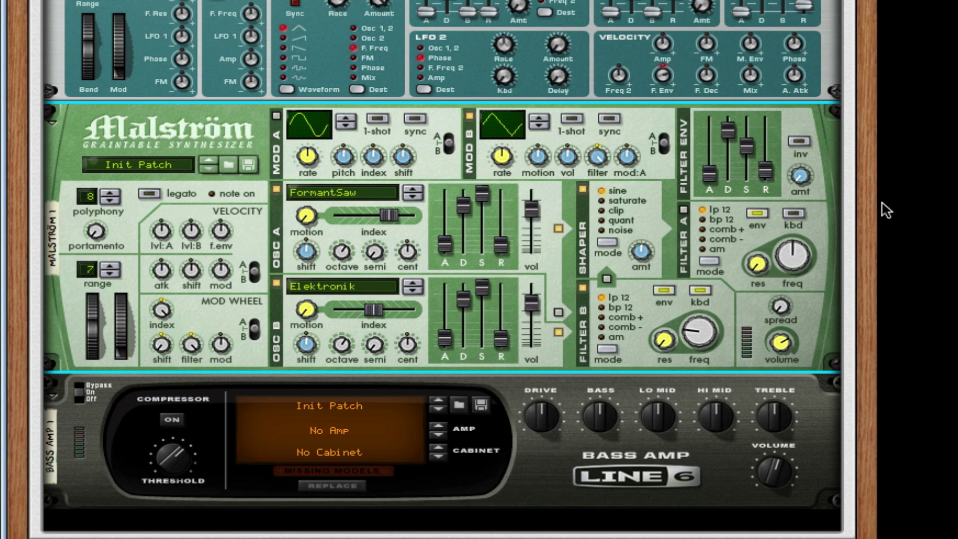
{"action": "left_click_drag", "start_coordinate": [663, 342], "coordinate": [668, 322]}
Lower the shaper amount, route Filter B into the shaper, and raise Mod B's rate slightly.
{"action": "left_click_drag", "start_coordinate": [639, 251], "coordinate": [642, 265]}
{"action": "left_click", "coordinate": [606, 278]}
{"action": "mouse_move", "coordinate": [746, 123]}
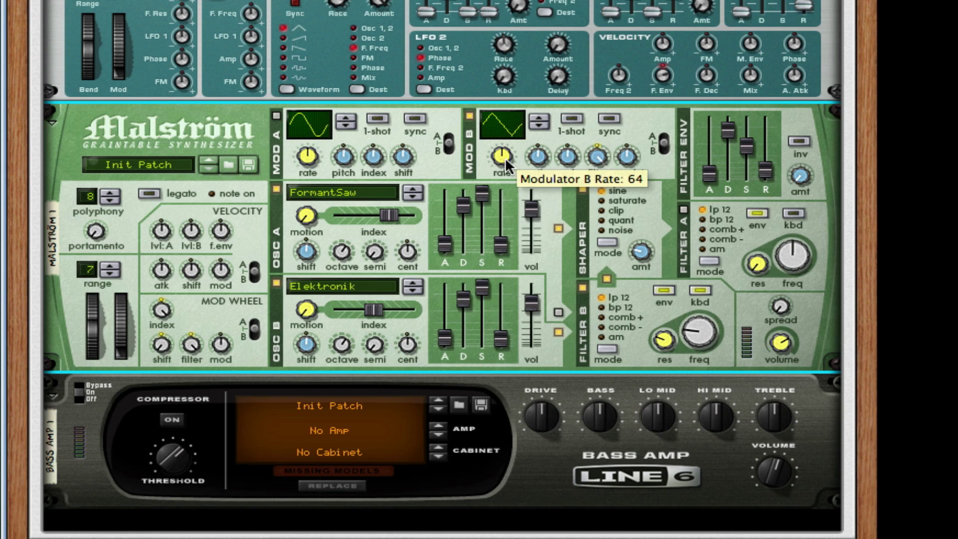
{"action": "mouse_move", "coordinate": [494, 125]}
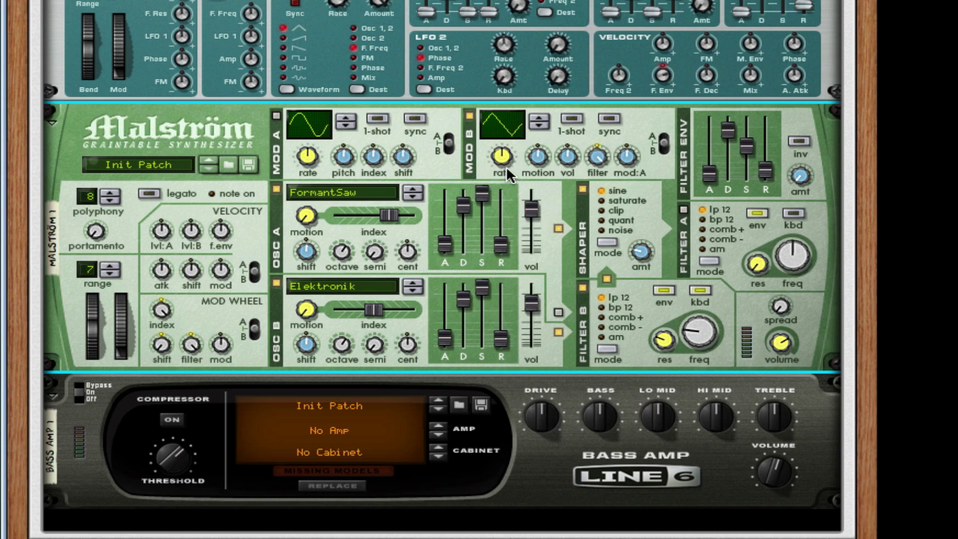
{"action": "mouse_move", "coordinate": [504, 157]}
{"action": "left_click_drag", "start_coordinate": [504, 157], "coordinate": [504, 157]}
Turn on the Bass Amp's compressor, and fold the Malström, Subtractor and Bass Amp.
{"action": "mouse_move", "coordinate": [345, 4]}
{"action": "left_click", "coordinate": [171, 419]}
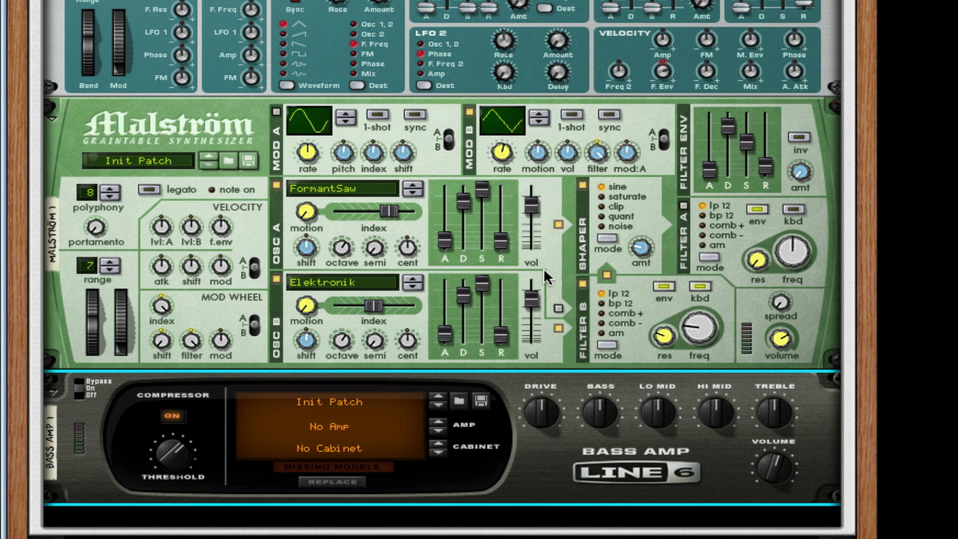
{"action": "left_click", "coordinate": [51, 119]}
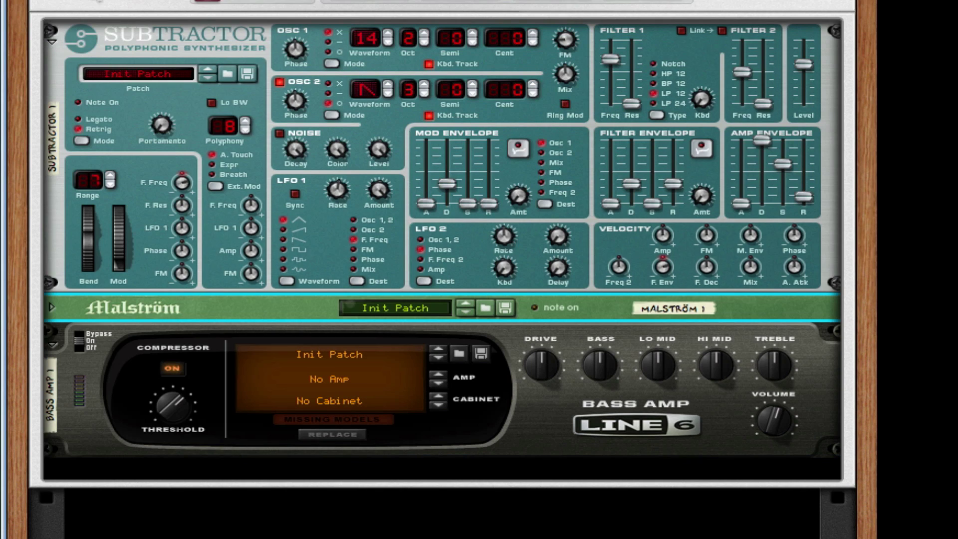
{"action": "left_click", "coordinate": [49, 35]}
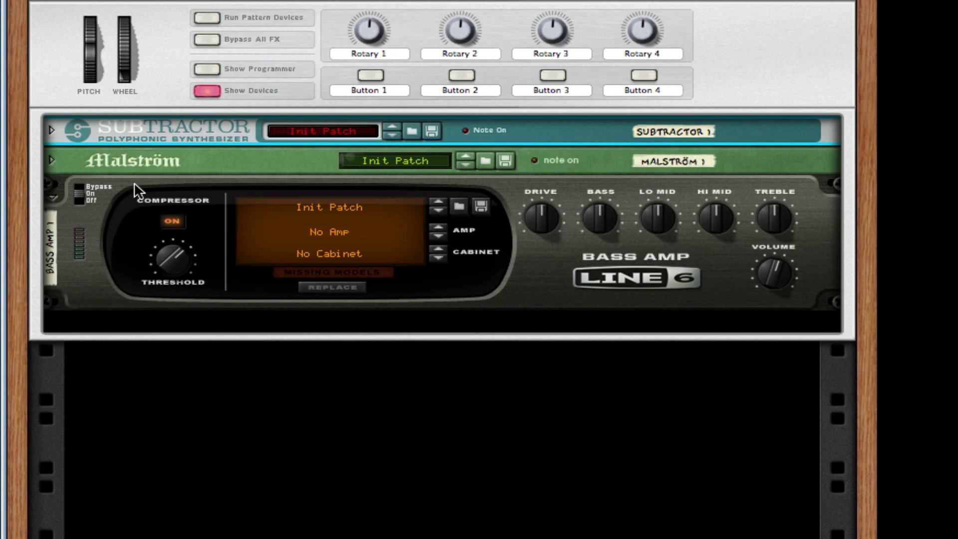
{"action": "left_click", "coordinate": [51, 200]}
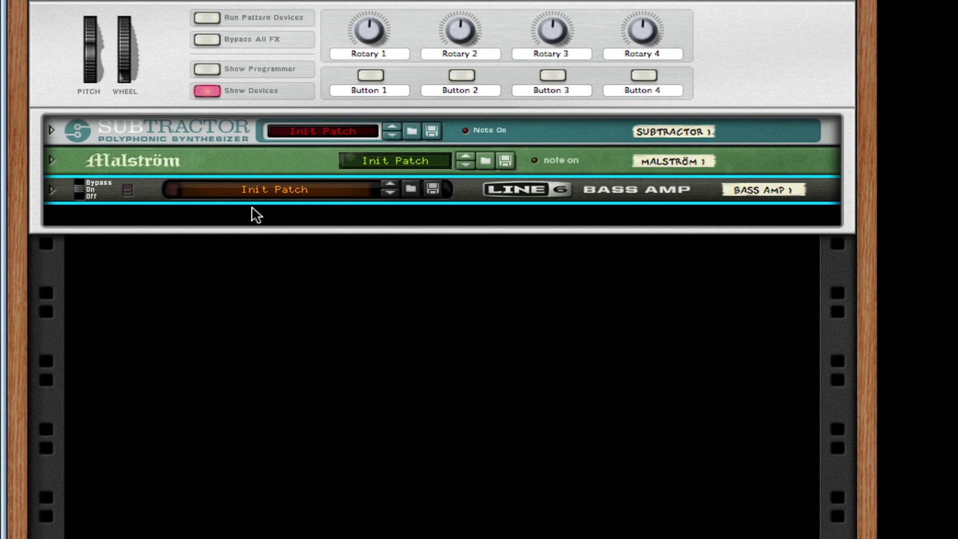
Add a Scream 4 below the Bass Amp, with the damage type set to Scream and parameter 2 to 64.
{"action": "right_click", "coordinate": [644, 197]}
{"action": "mouse_move", "coordinate": [819, 397]}
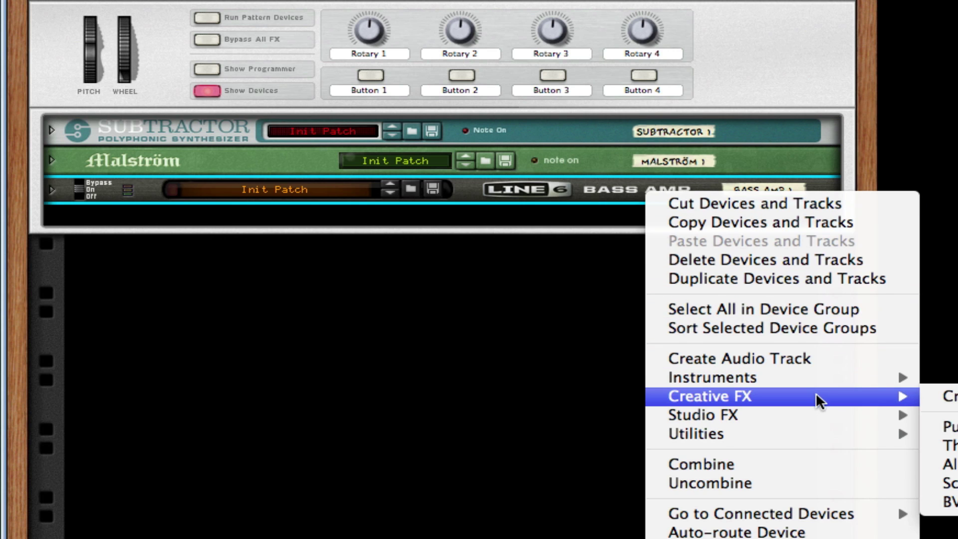
{"action": "left_click", "coordinate": [950, 483]}
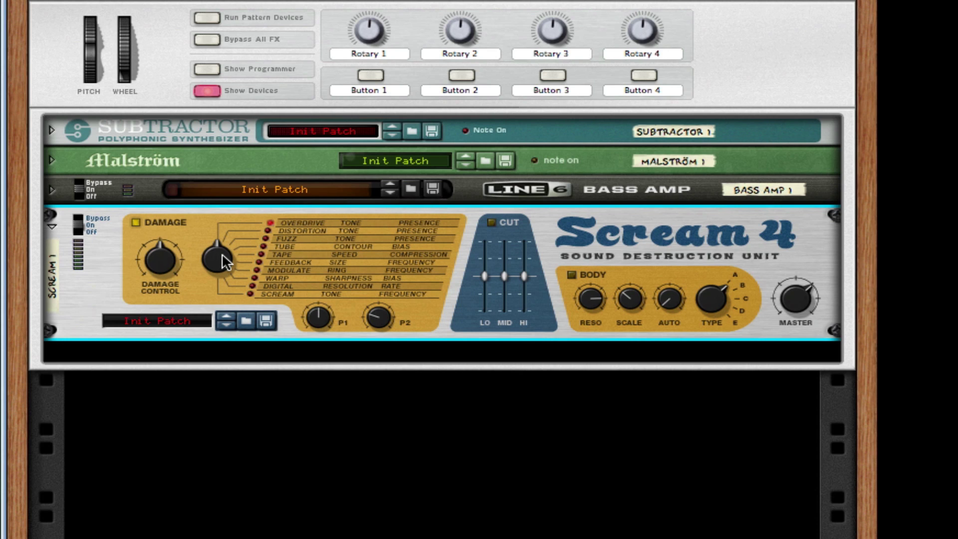
{"action": "left_click_drag", "start_coordinate": [220, 259], "coordinate": [222, 90]}
{"action": "left_click_drag", "start_coordinate": [378, 317], "coordinate": [384, 298]}
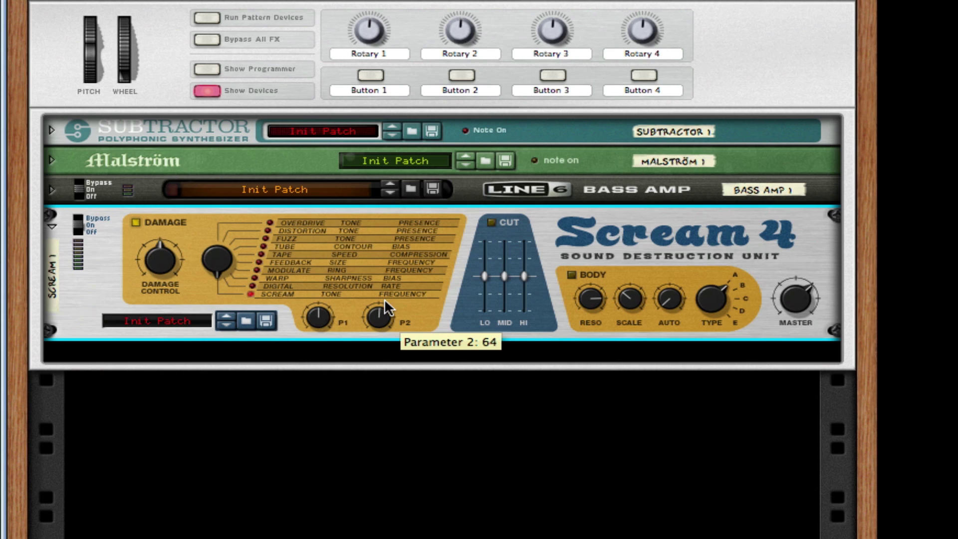
Enable the Scream 4's Body section, adjust its Reso, Scale and Auto amounts, and set its type to D.
{"action": "left_click", "coordinate": [571, 275]}
{"action": "left_click_drag", "start_coordinate": [594, 312], "coordinate": [617, 302]}
{"action": "left_click_drag", "start_coordinate": [675, 295], "coordinate": [722, 254]}
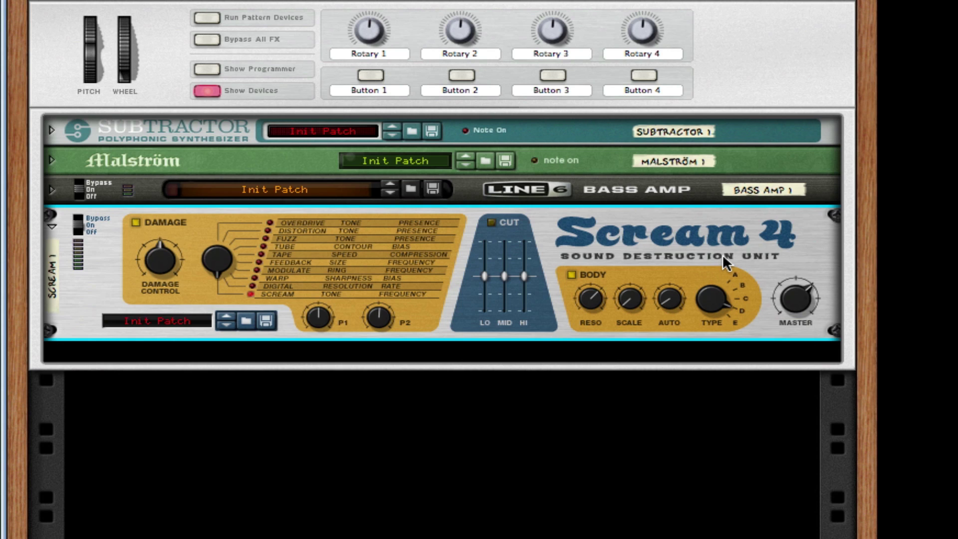
Add an MClass Equalizer below the Scream 4 and enable its Lo Cut.
{"action": "right_click", "coordinate": [765, 226]}
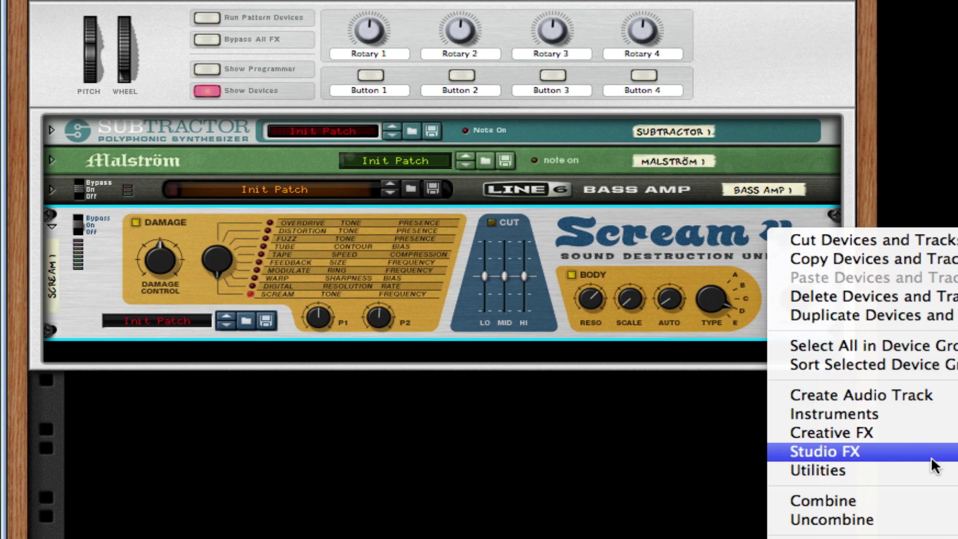
{"action": "left_click", "coordinate": [955, 451]}
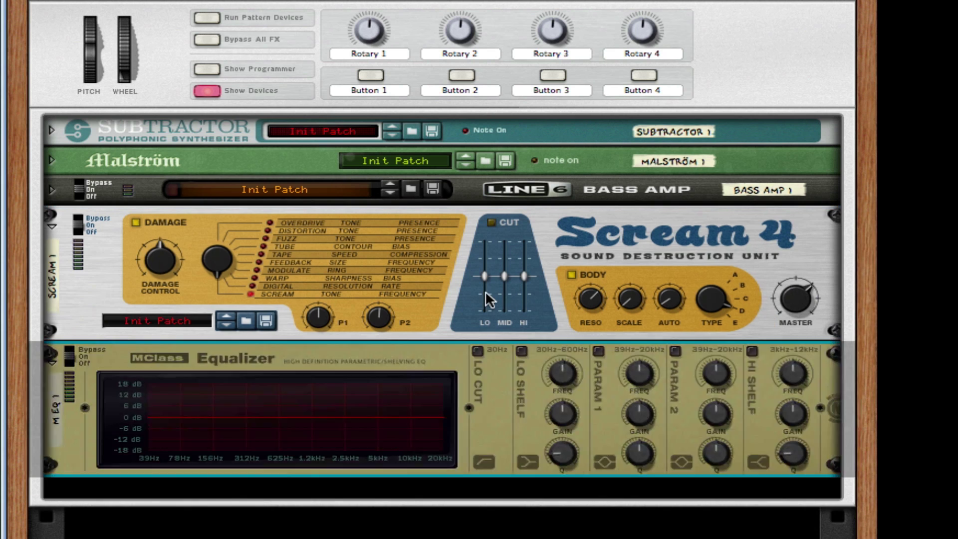
{"action": "left_click", "coordinate": [477, 350]}
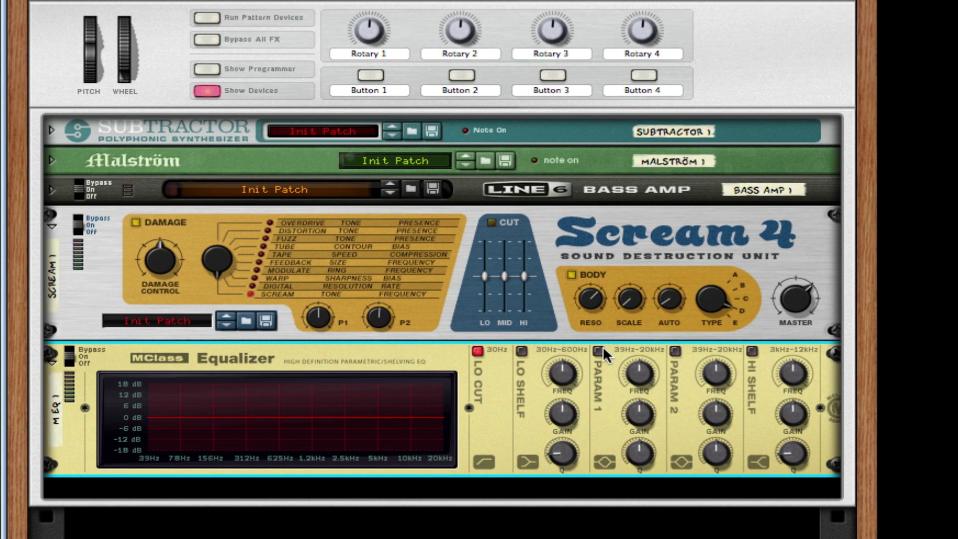
Enable the equalizer's Param 1, Param 2 and Hi Shelf bands, and shape Param 1 into a narrow -18 dB cut at about 169 Hz.
{"action": "left_click", "coordinate": [598, 350]}
{"action": "left_click", "coordinate": [675, 351]}
{"action": "left_click", "coordinate": [751, 351]}
{"action": "left_click_drag", "start_coordinate": [643, 374], "coordinate": [639, 382]}
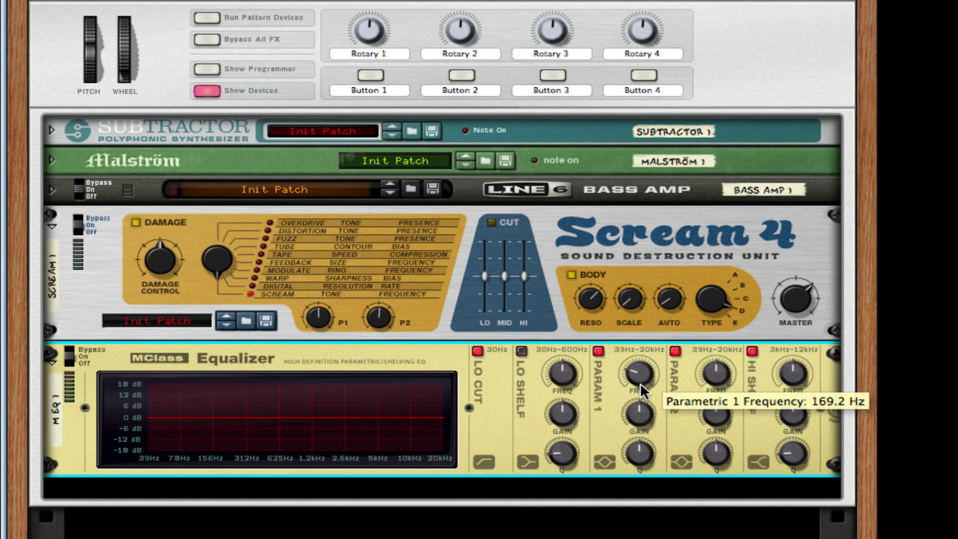
{"action": "mouse_move", "coordinate": [636, 414]}
{"action": "left_mouse_down"}
{"action": "mouse_move", "coordinate": [639, 444]}
{"action": "mouse_move", "coordinate": [639, 409]}
{"action": "left_mouse_up"}
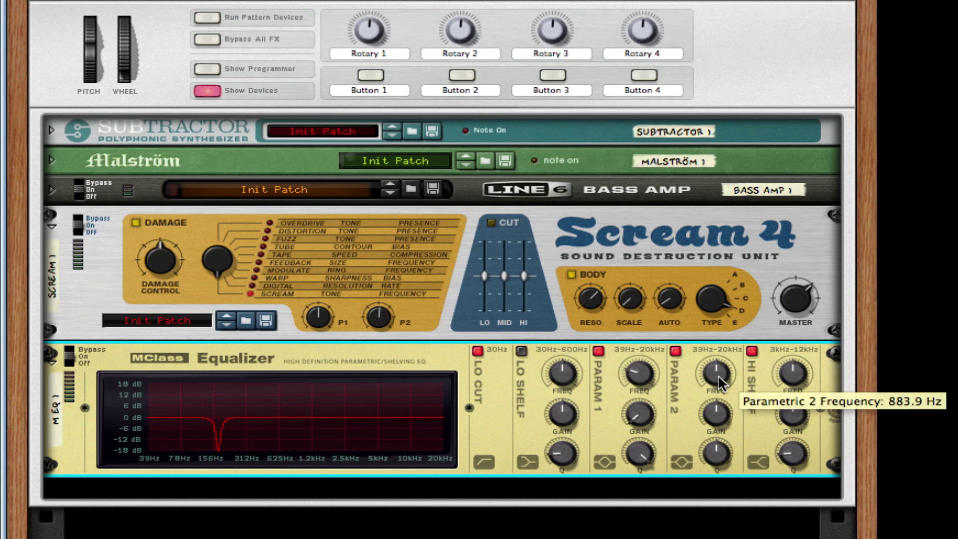
Shape the equalizer's Param 2 into a narrow -18 dB cut, and give the Hi Shelf a slight cut with its frequency at about 4.07 kHz.
{"action": "mouse_move", "coordinate": [717, 415]}
{"action": "left_mouse_down"}
{"action": "mouse_move", "coordinate": [717, 439]}
{"action": "mouse_move", "coordinate": [722, 429]}
{"action": "left_mouse_up"}
{"action": "left_click_drag", "start_coordinate": [783, 364], "coordinate": [786, 389]}
{"action": "left_click_drag", "start_coordinate": [791, 426], "coordinate": [795, 379]}
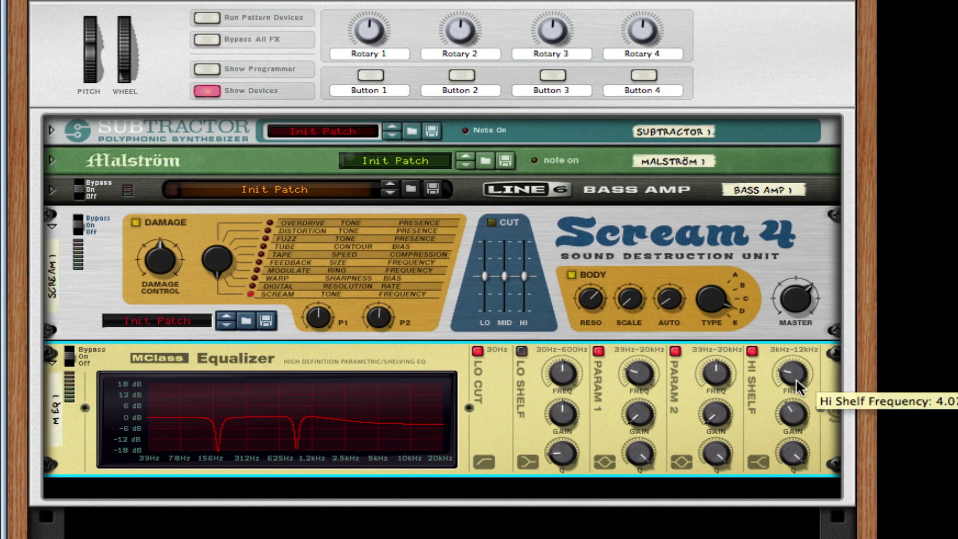
Add an MClass Maximizer below the equalizer with Soft Clip on at amount 127, release on Auto and the Limiter off.
{"action": "right_click", "coordinate": [744, 427]}
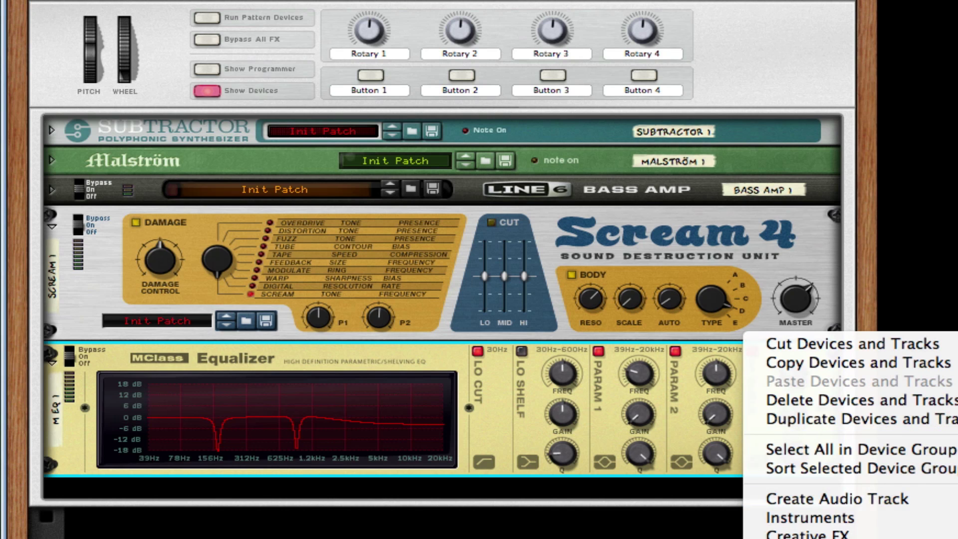
{"action": "left_click", "coordinate": [848, 536]}
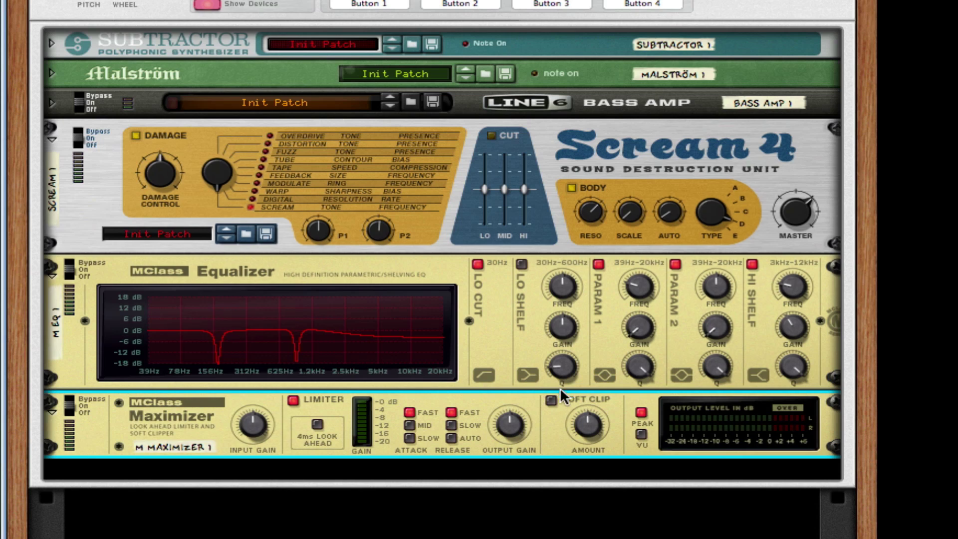
{"action": "left_click", "coordinate": [552, 400]}
{"action": "left_click_drag", "start_coordinate": [580, 434], "coordinate": [580, 399]}
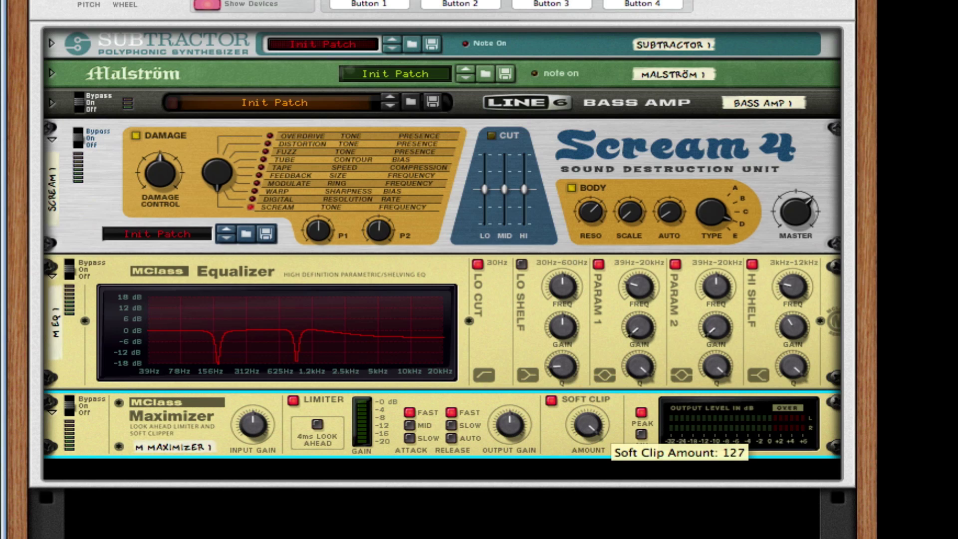
{"action": "left_click", "coordinate": [451, 437]}
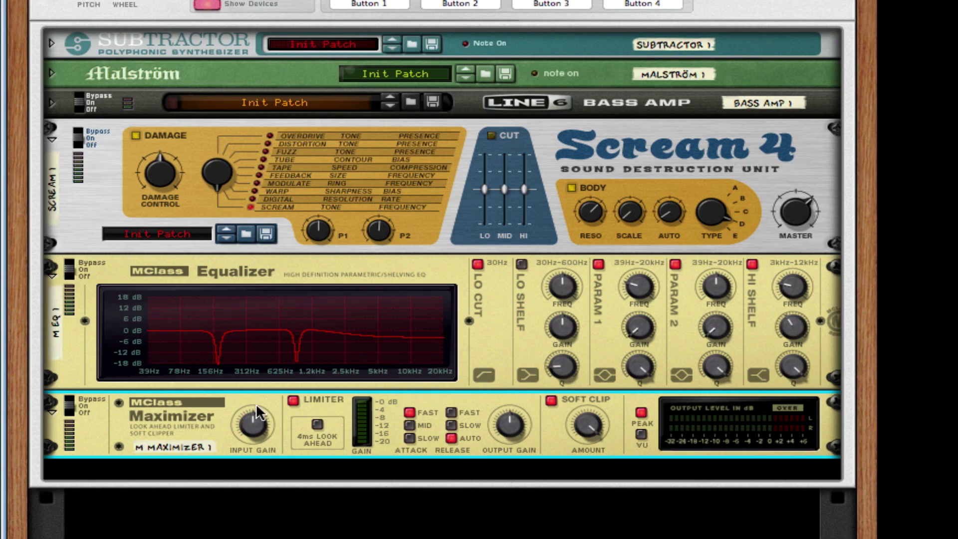
{"action": "left_click", "coordinate": [294, 400]}
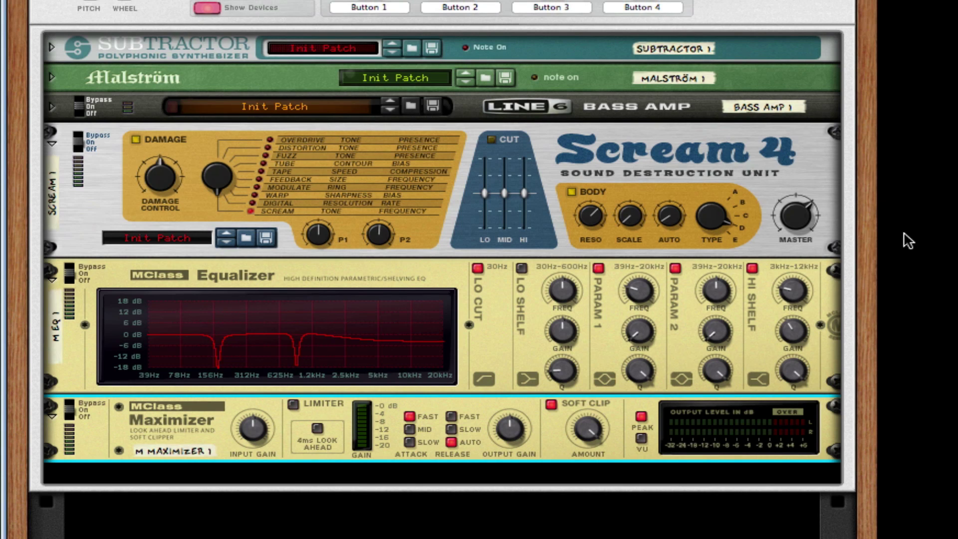
Turn on the Malström's Filter A with keyboard tracking, lower its frequency slightly, and fold the device again.
{"action": "left_click", "coordinate": [678, 170]}
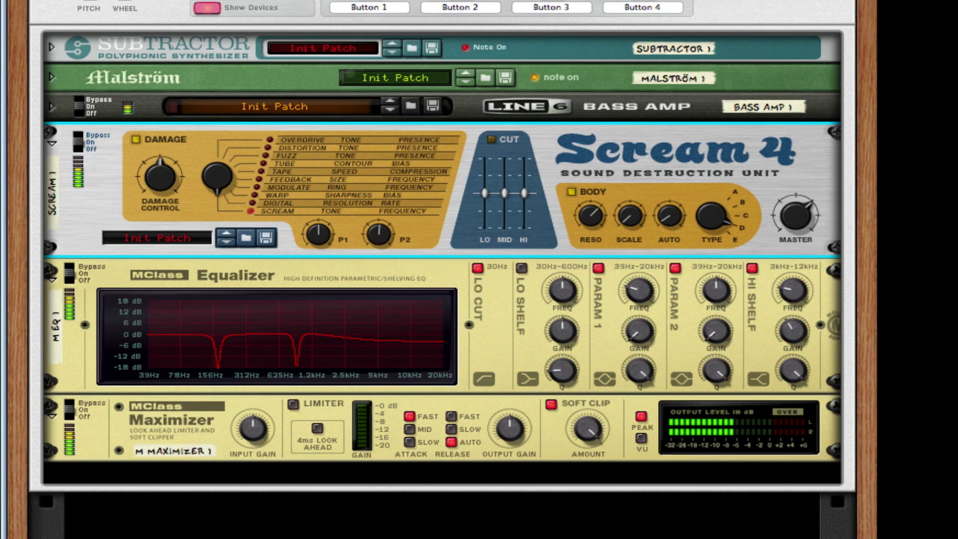
{"action": "left_click", "coordinate": [52, 77]}
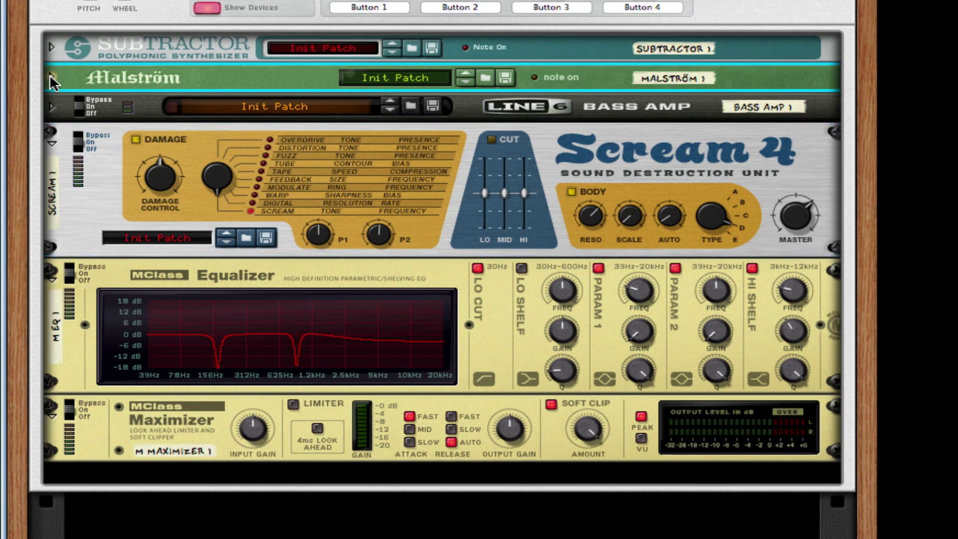
{"action": "left_click", "coordinate": [683, 171]}
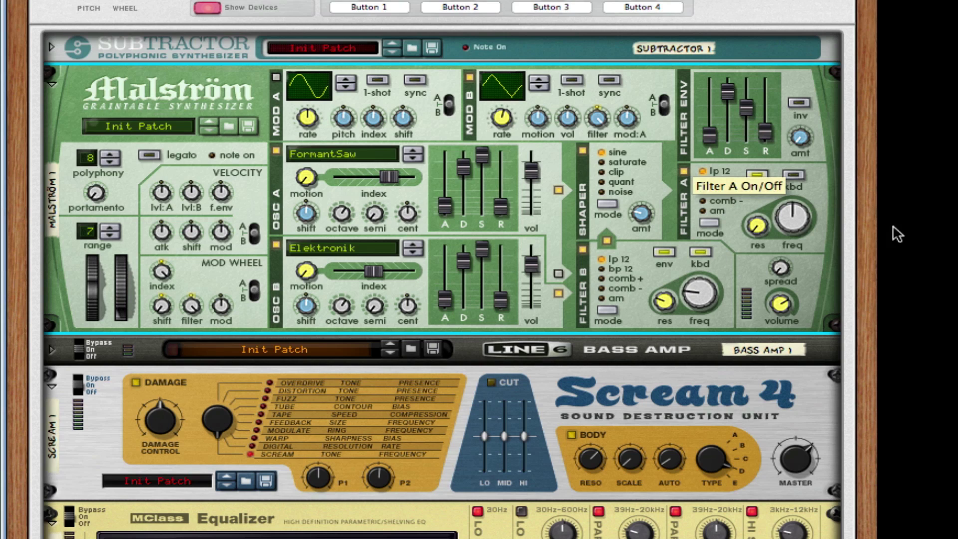
{"action": "left_click", "coordinate": [793, 176]}
{"action": "left_click_drag", "start_coordinate": [797, 226], "coordinate": [794, 242]}
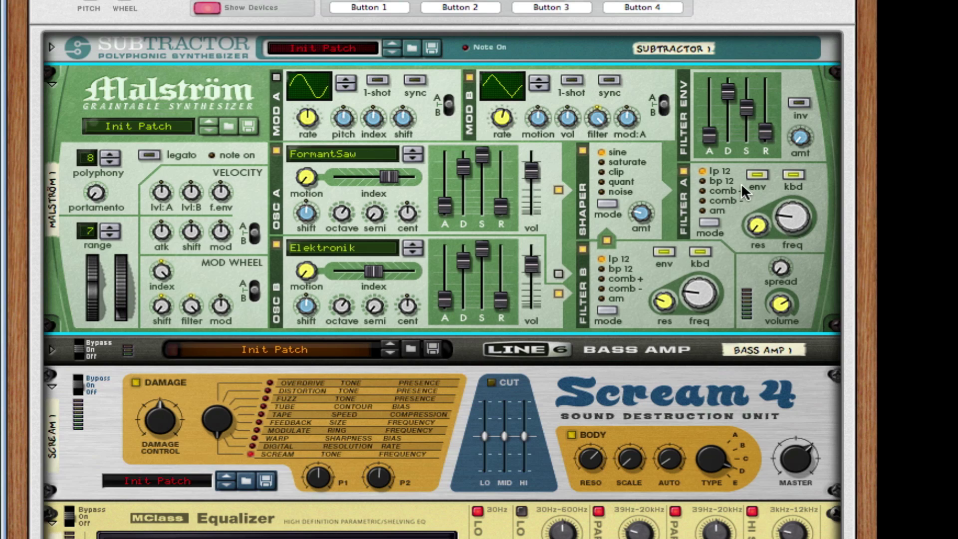
{"action": "mouse_move", "coordinate": [797, 217]}
{"action": "left_click", "coordinate": [53, 78]}
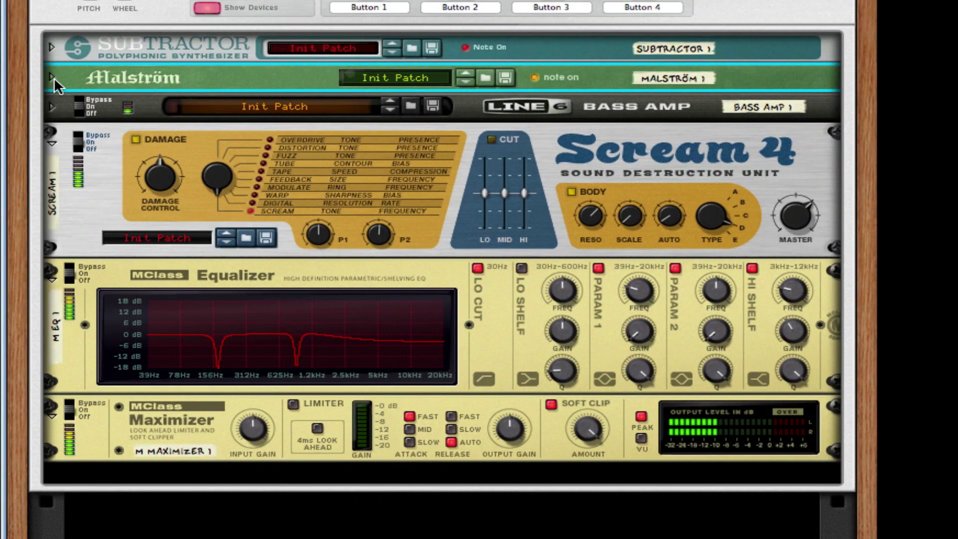